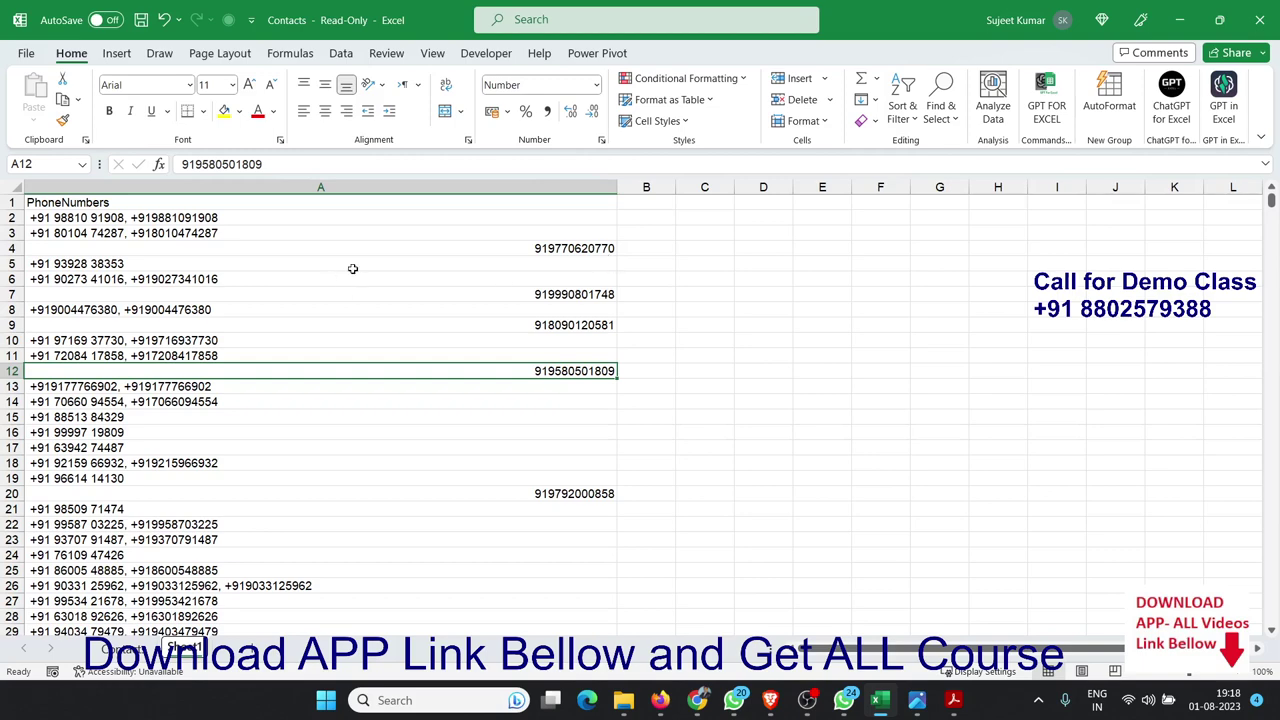
Step: Review the PhoneNumbers entries, noting which rows hold several numbers and which hold one
click(402, 187)
click(310, 233)
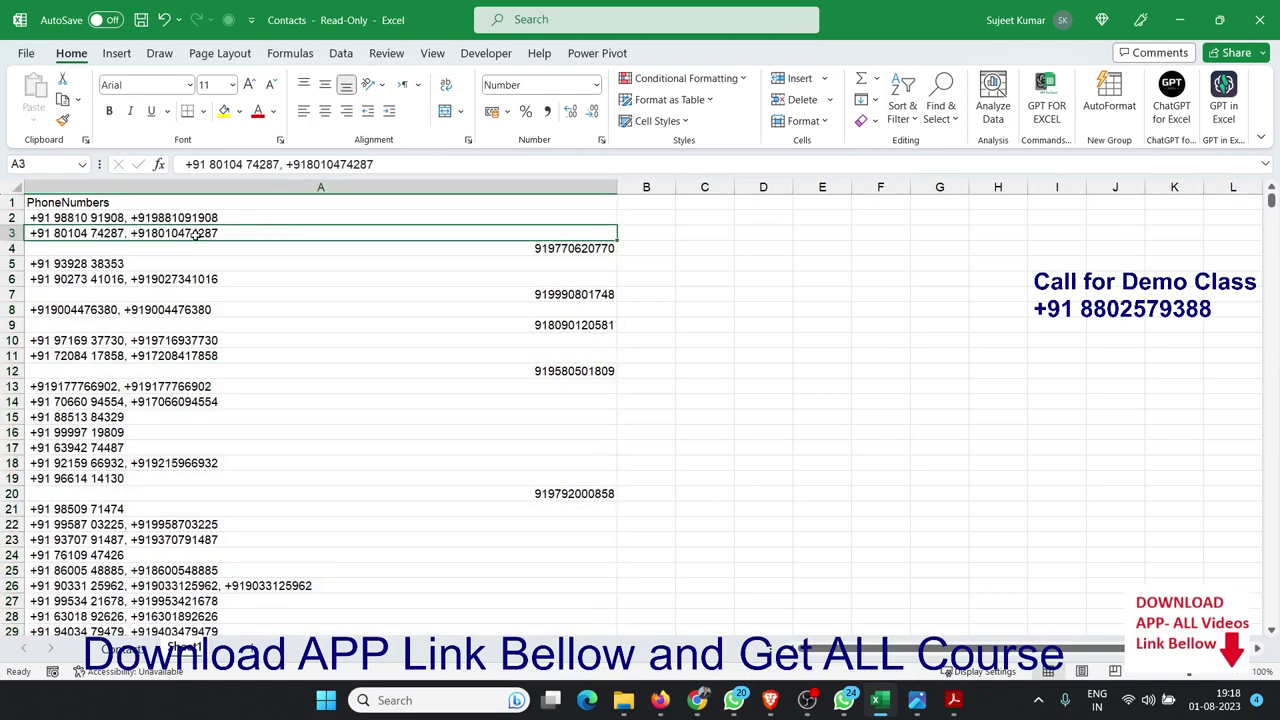
click(83, 279)
click(85, 300)
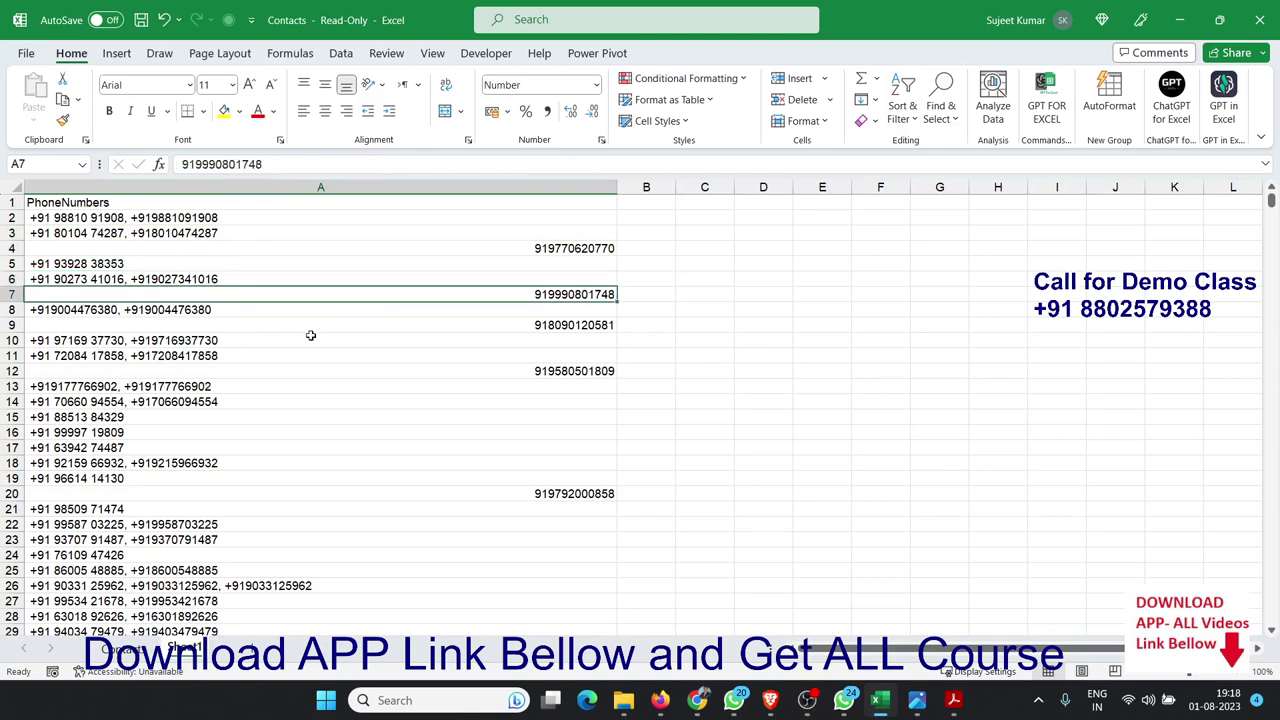
scroll(278, 394, down, 3)
scroll(268, 406, down, 8)
scroll(268, 406, up, 11)
drag(662, 200, 656, 438)
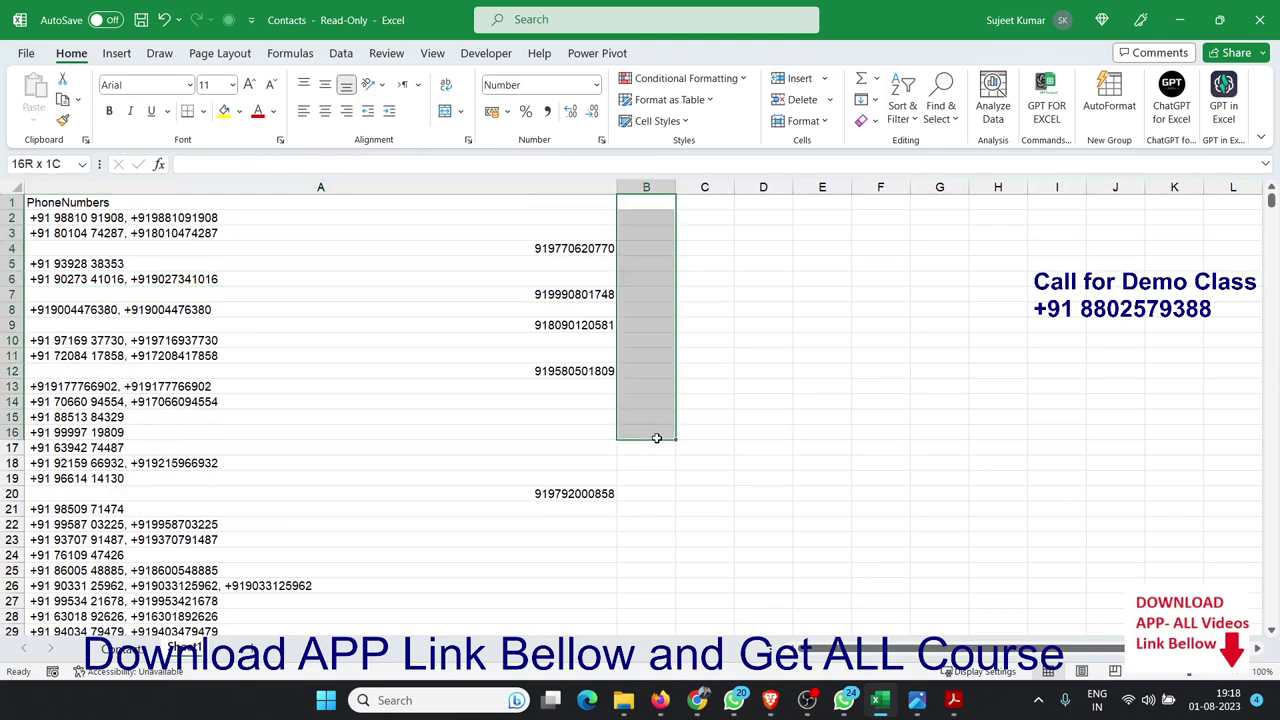
click(121, 219)
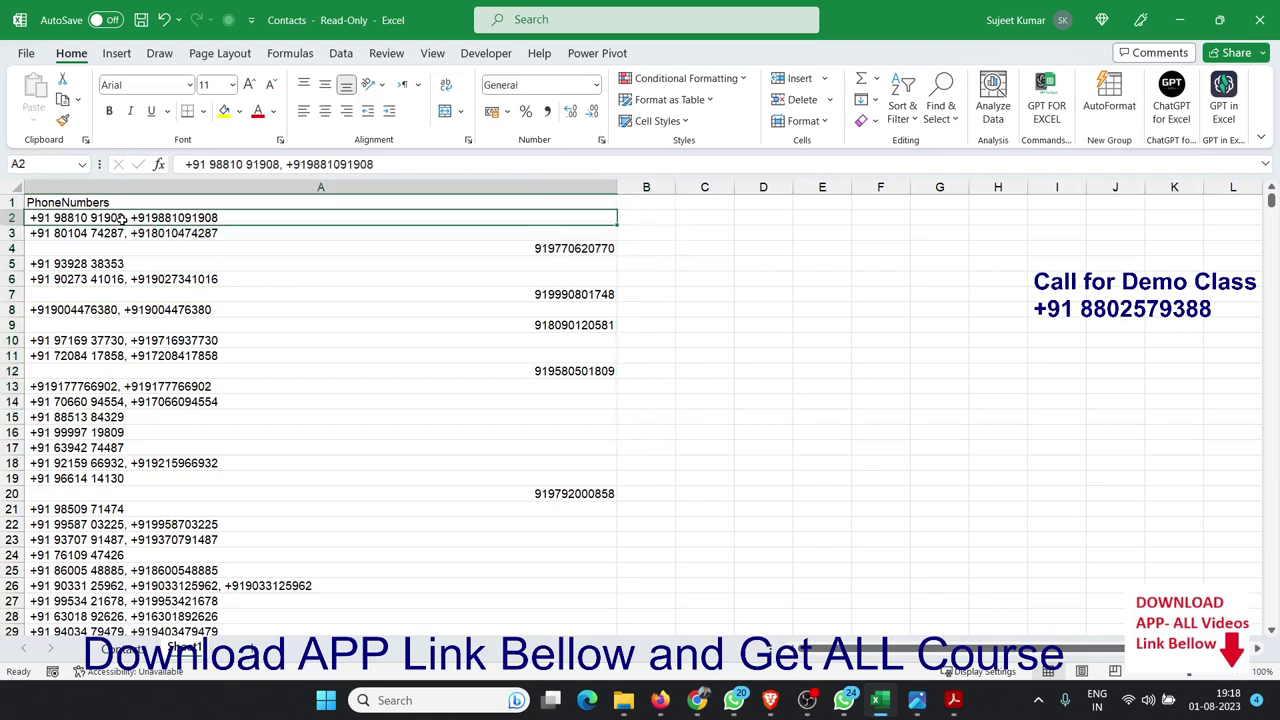
click(313, 247)
click(311, 262)
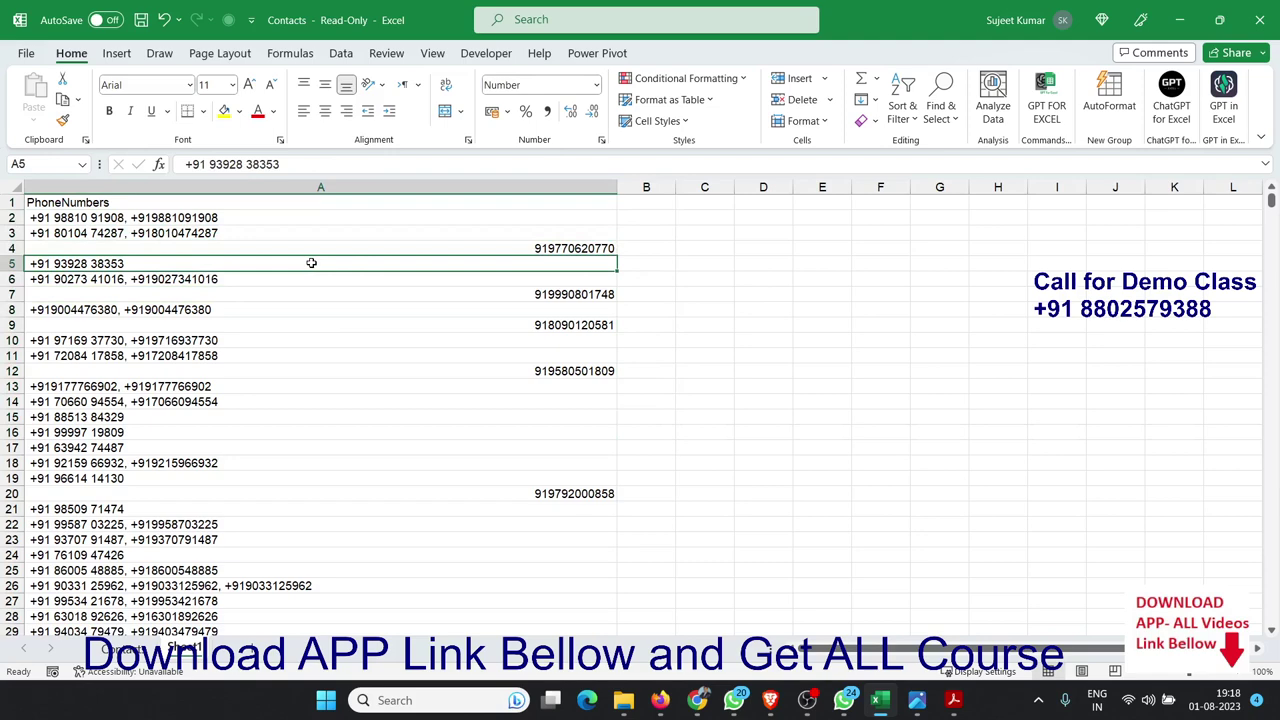
Step: Enter =TEXTBEFORE(A2,",") in B2 and fill it down column B
click(648, 204)
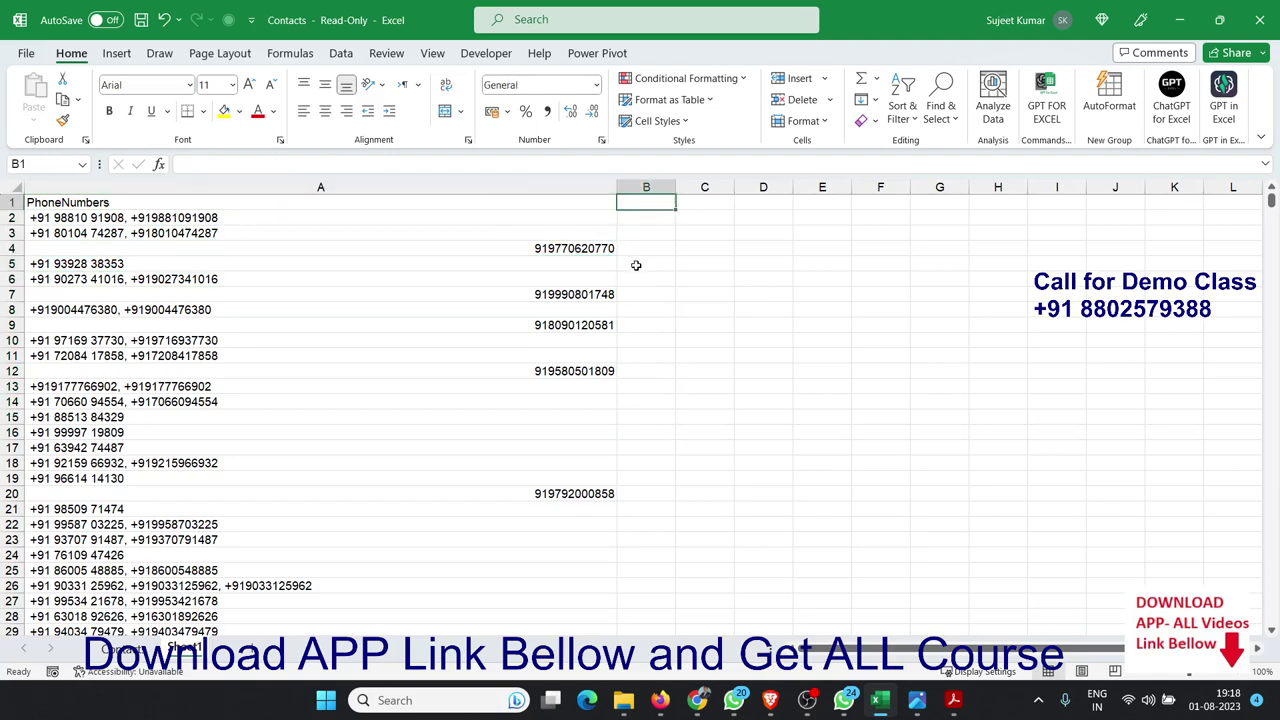
click(662, 222)
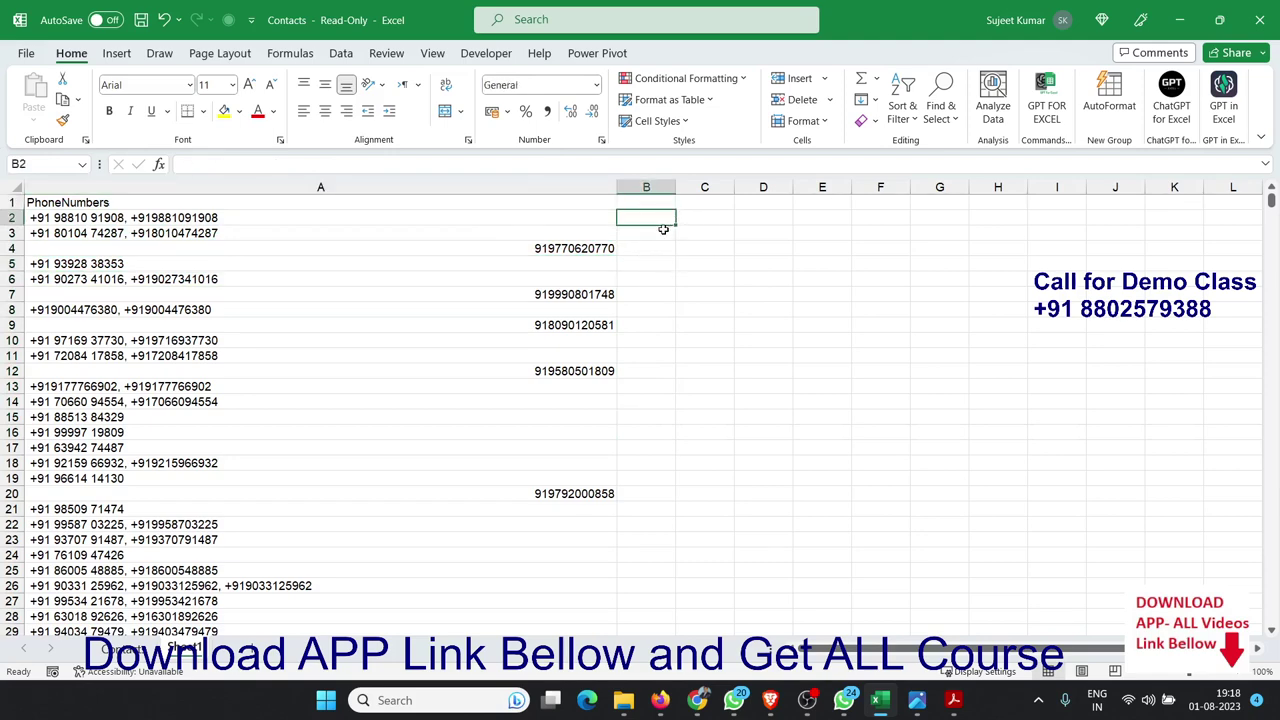
scroll(663, 229, up, 1)
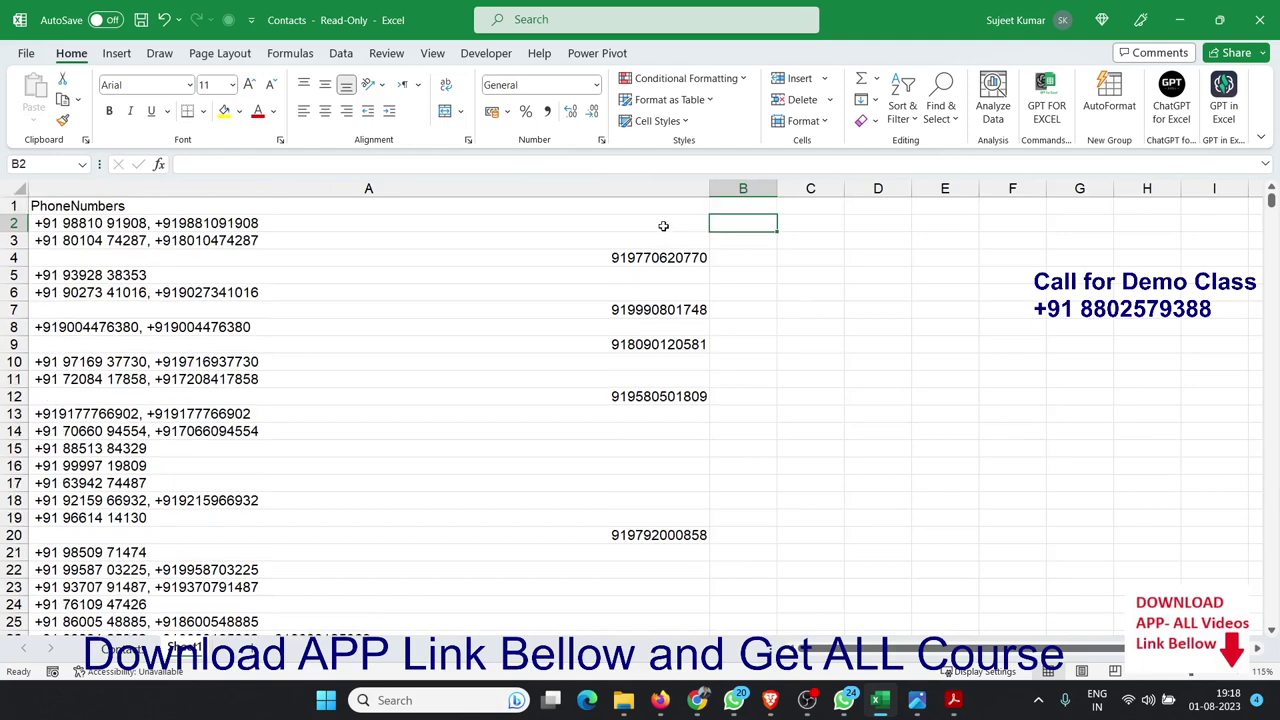
text(=te)
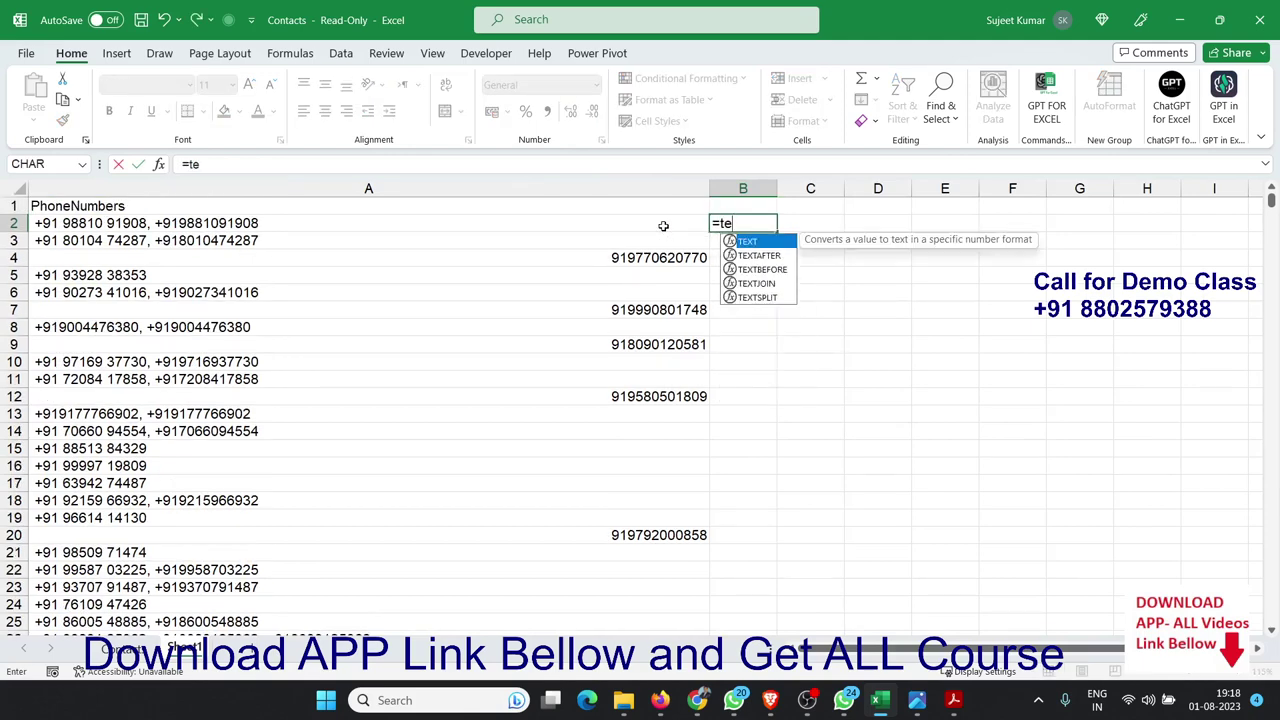
key(Down)
key(Down)
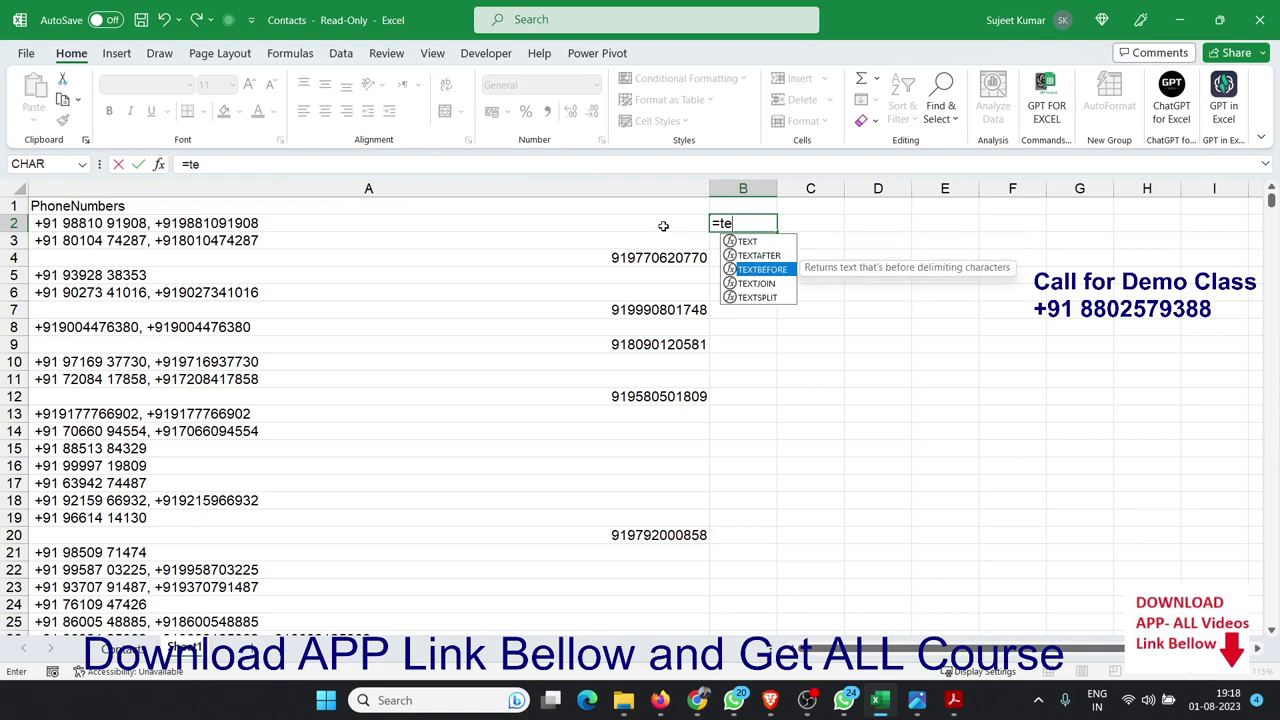
key(Tab)
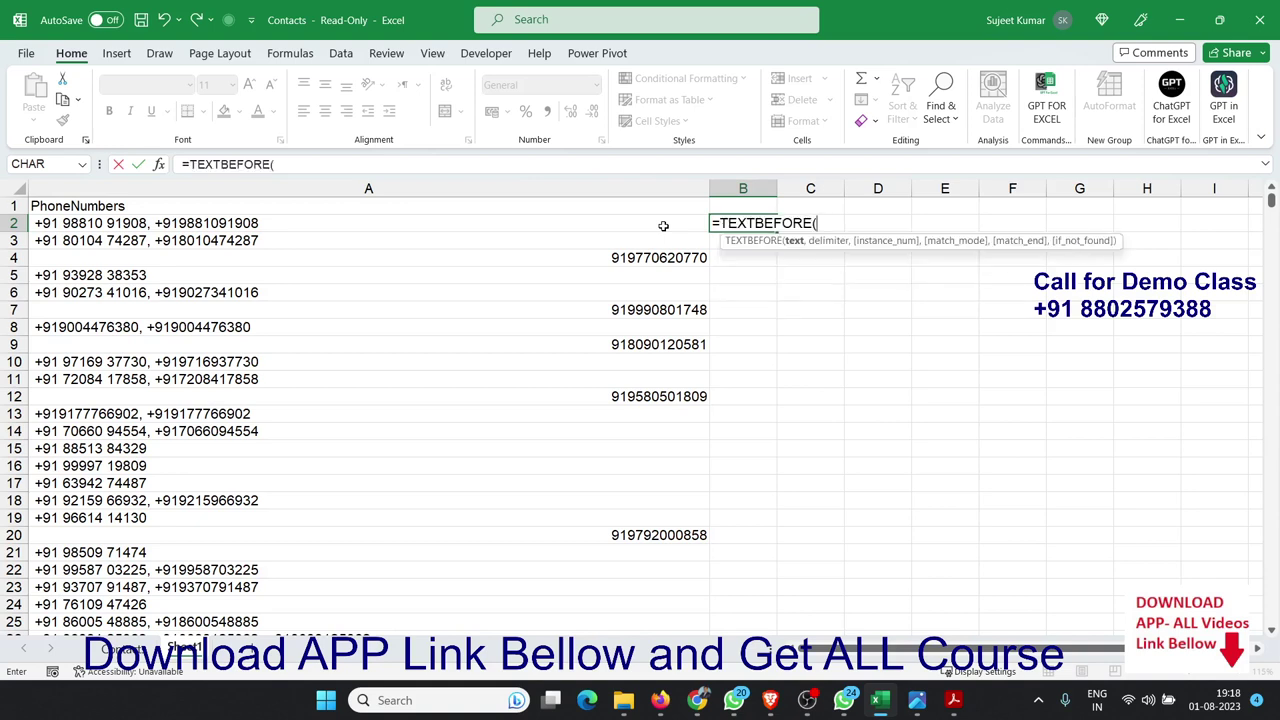
click(663, 226)
text(,",)
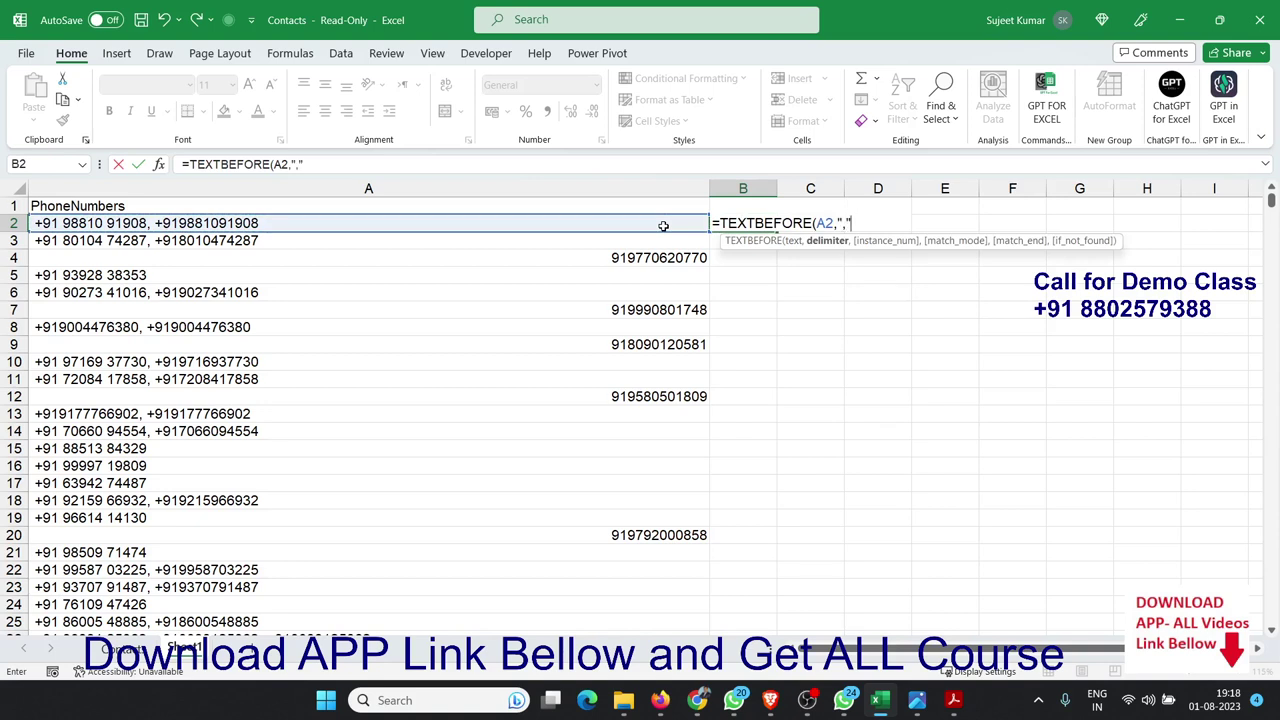
text())
key(Return)
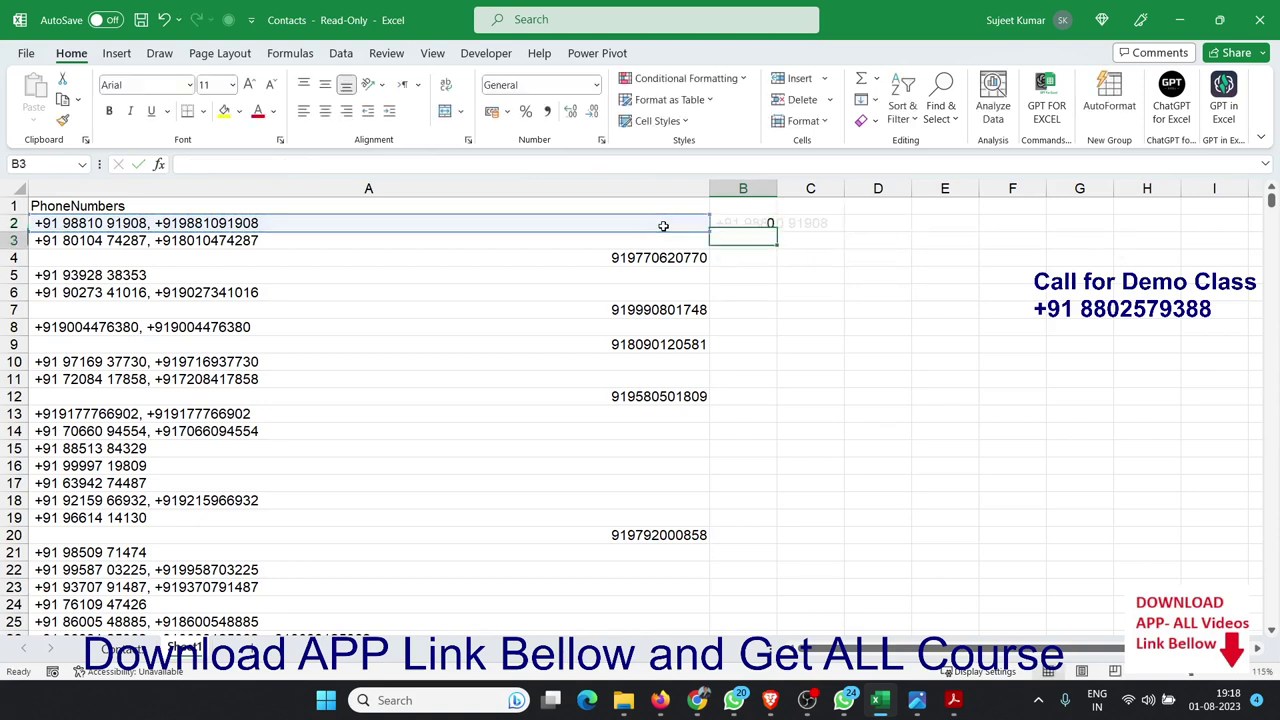
key(Up)
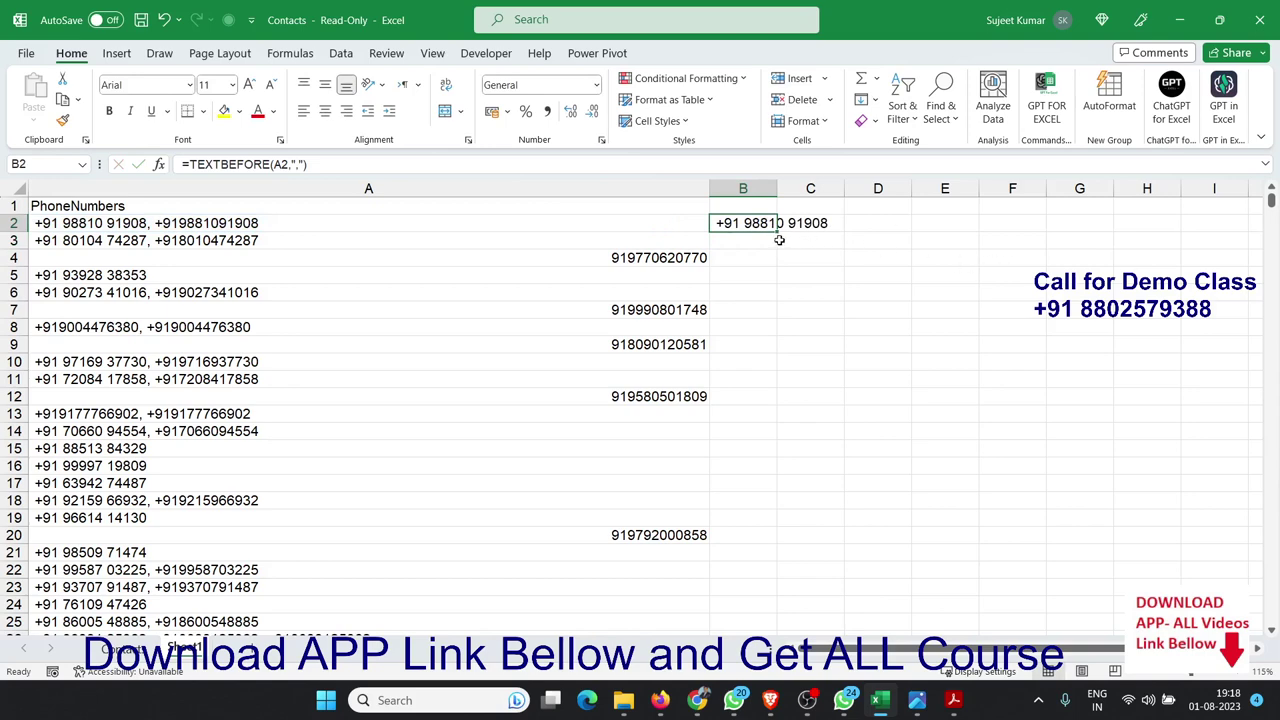
double_click(777, 234)
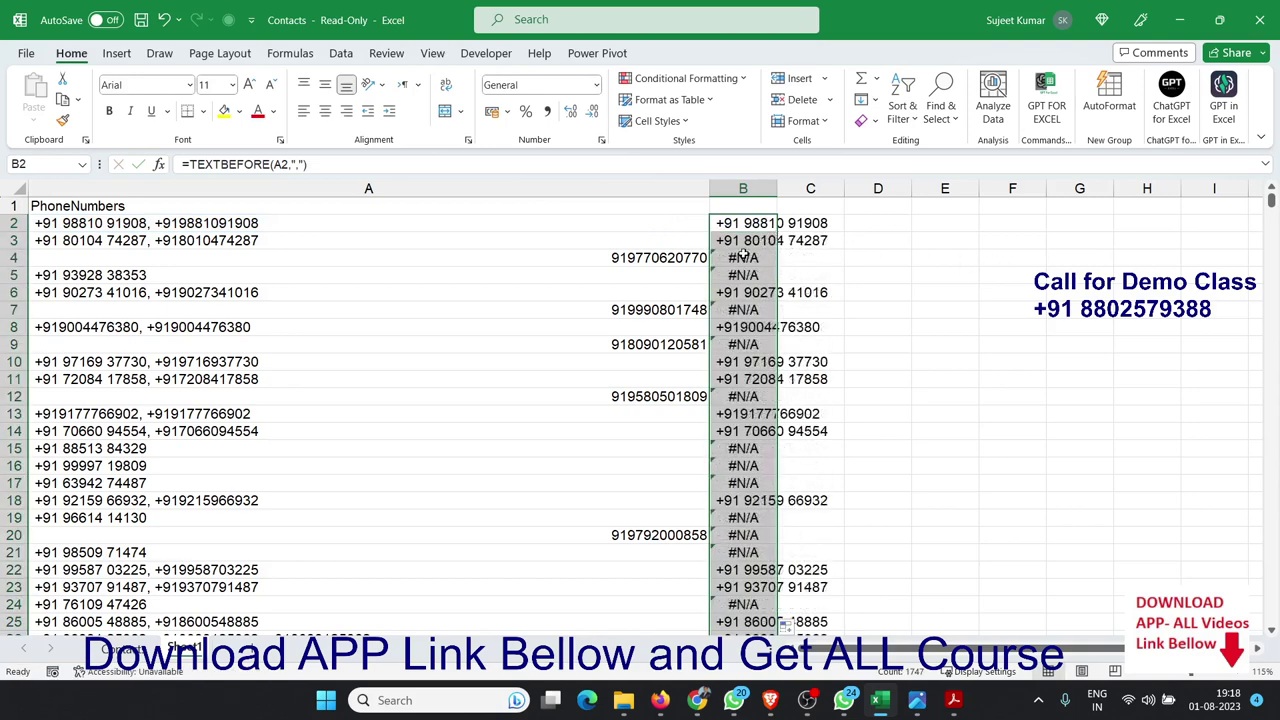
Step: Compare the #N/A results with the single-number rows, such as row 4
click(743, 257)
click(598, 262)
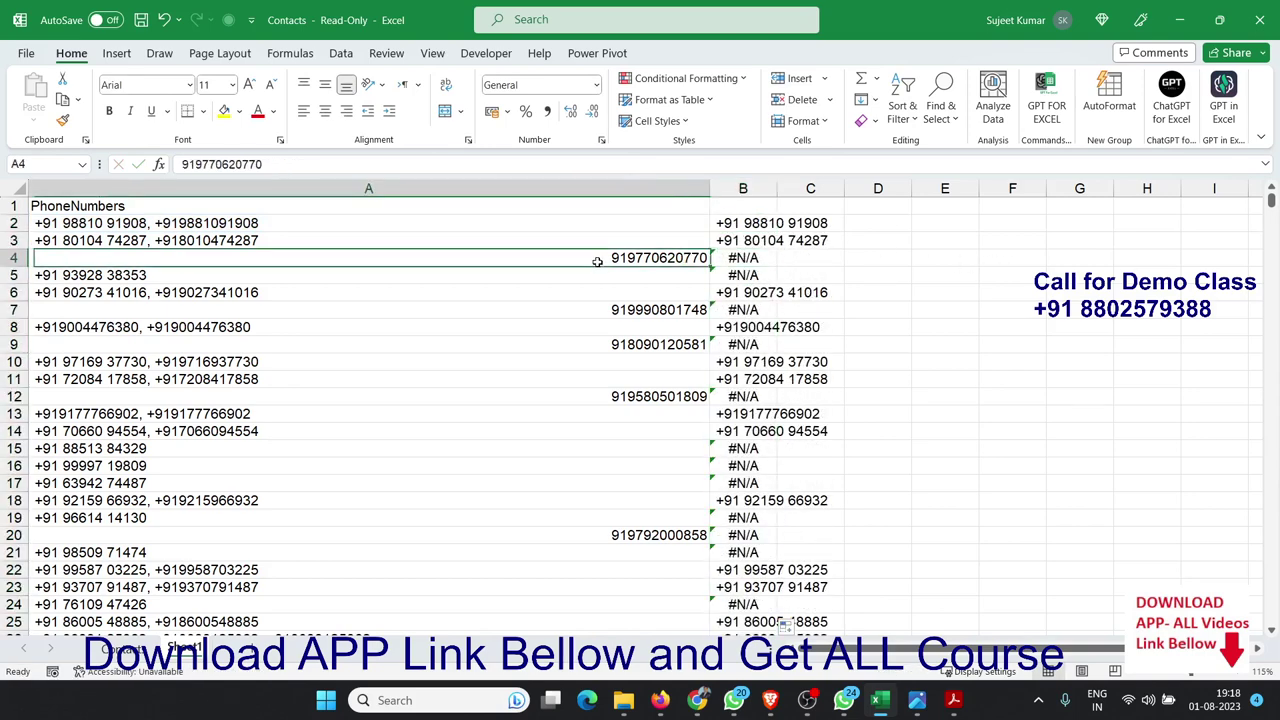
drag(743, 274, 331, 275)
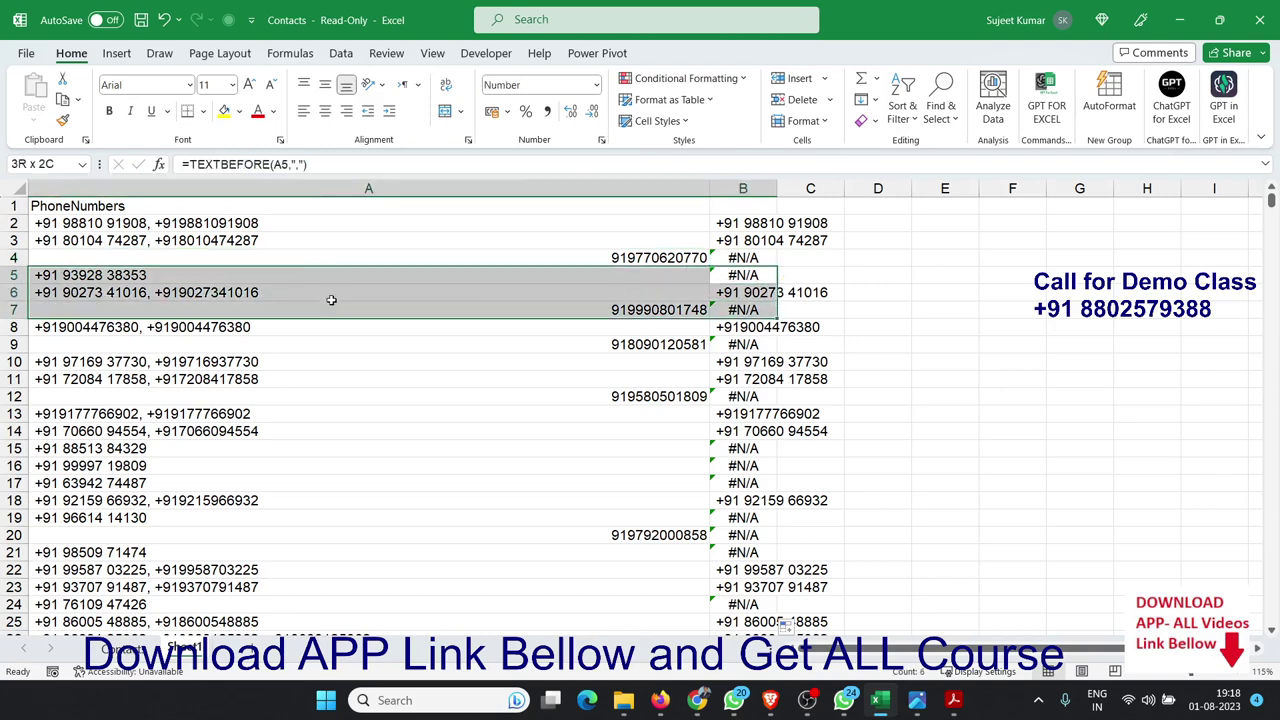
Step: Change B2 to =IFERROR(TEXTBEFORE(A2,","),A2) and fill it down column B
click(762, 224)
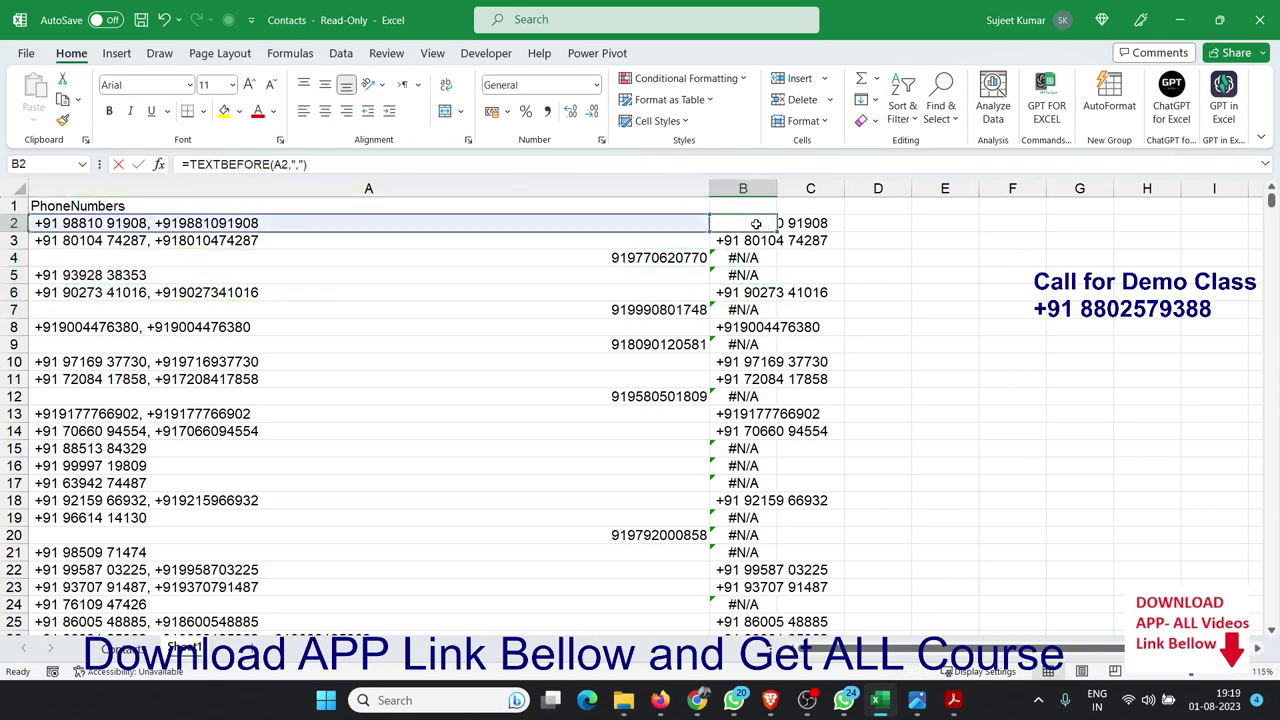
double_click(762, 224)
text(IFERROR()
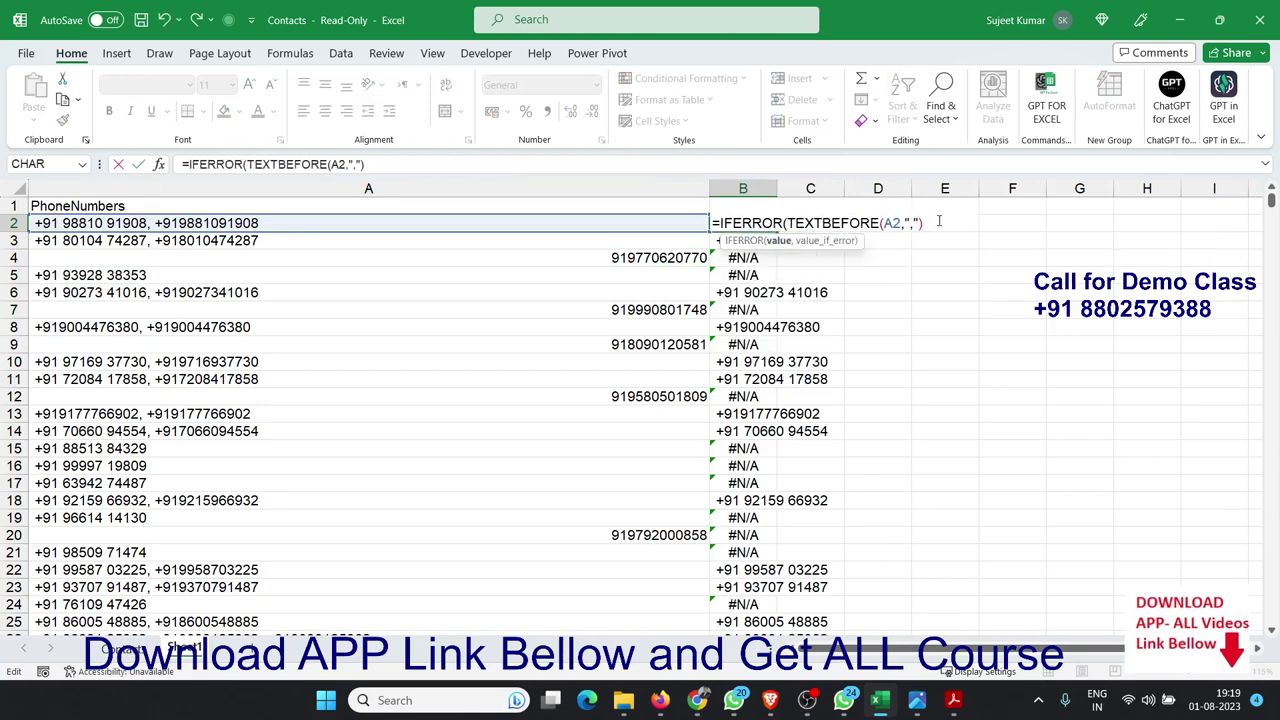
text(,)
click(302, 225)
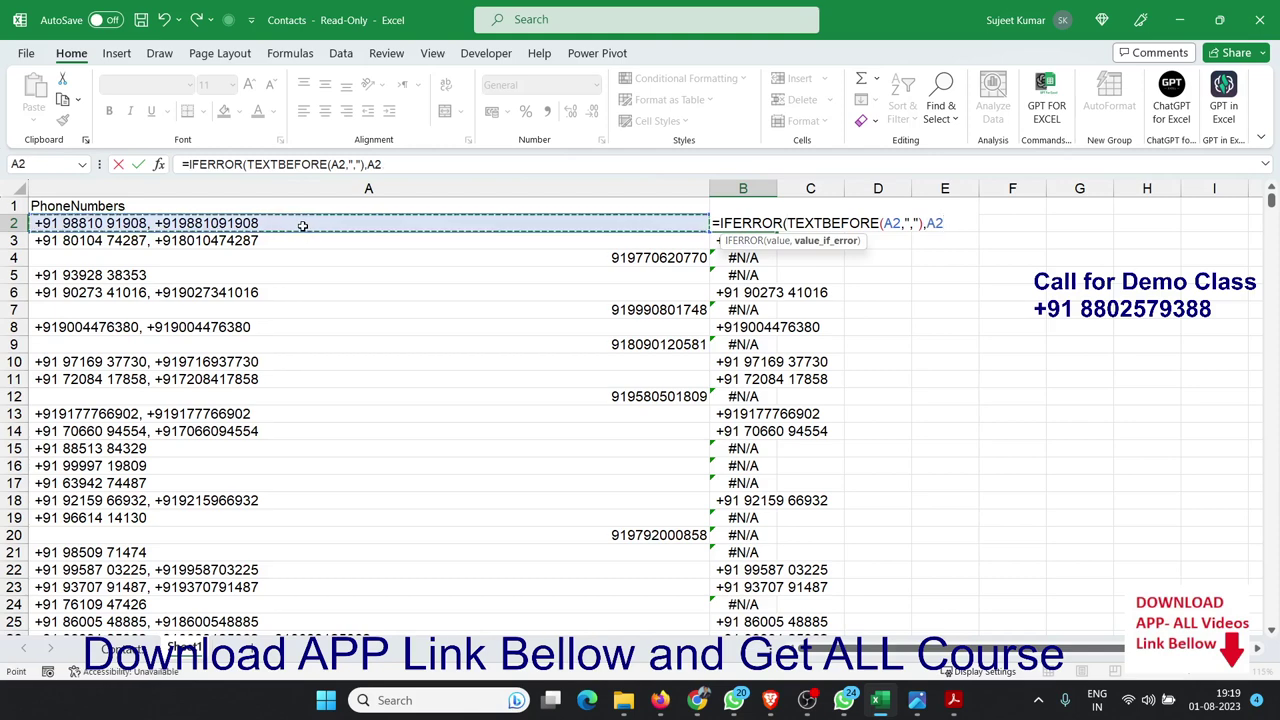
key(Return)
key(Return)
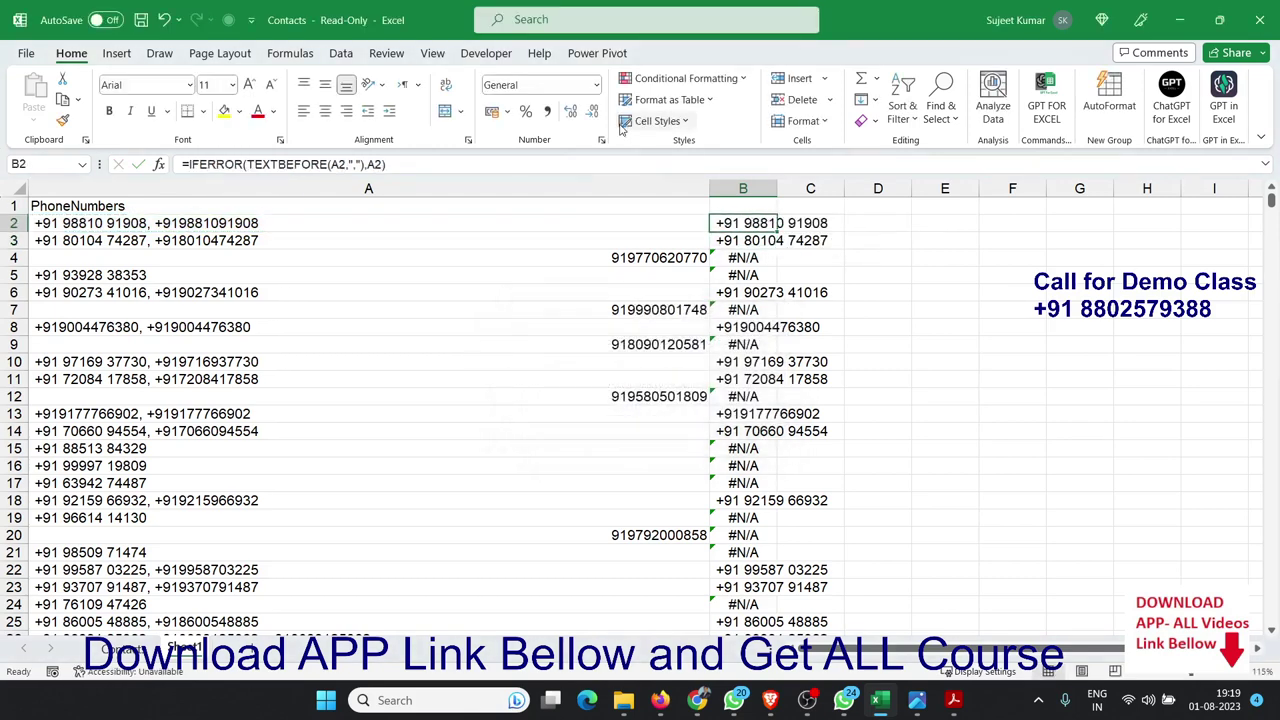
double_click(776, 231)
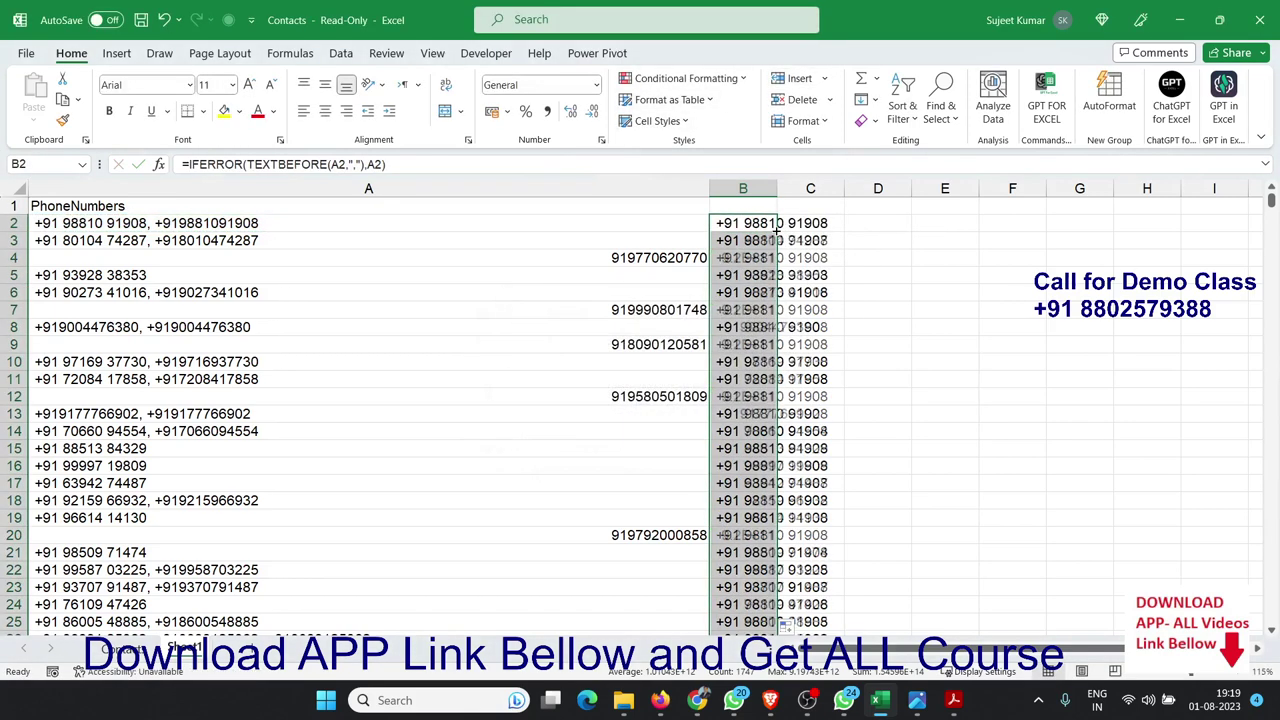
Step: Check the results in rows 4, 6, 9 and below, then widen column B
click(752, 258)
click(752, 290)
click(752, 345)
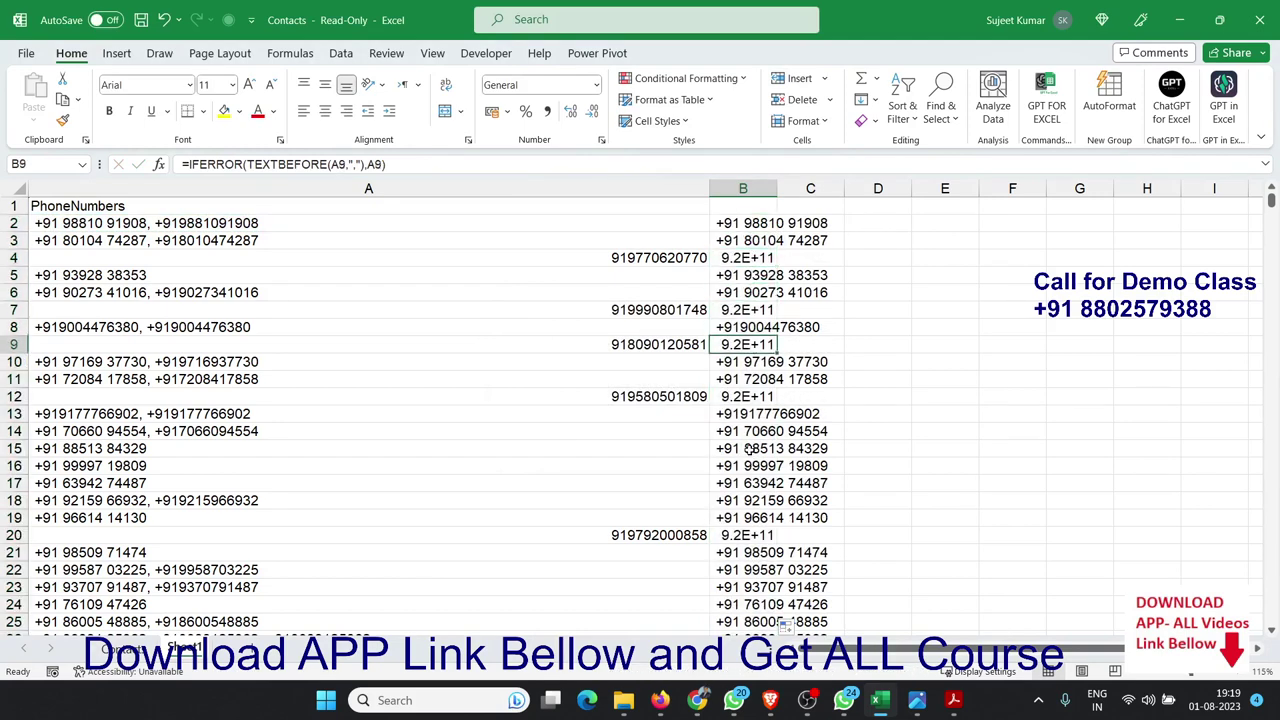
click(748, 412)
click(737, 536)
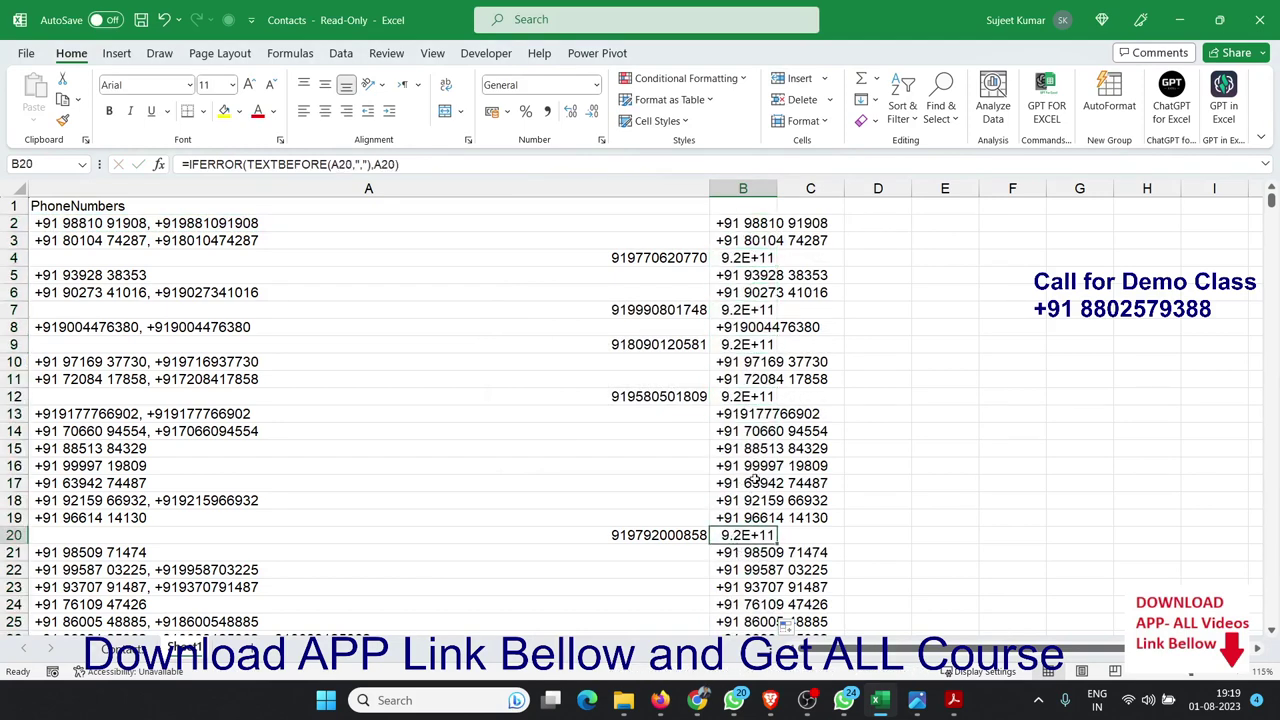
scroll(754, 478, down, 8)
scroll(755, 470, up, 8)
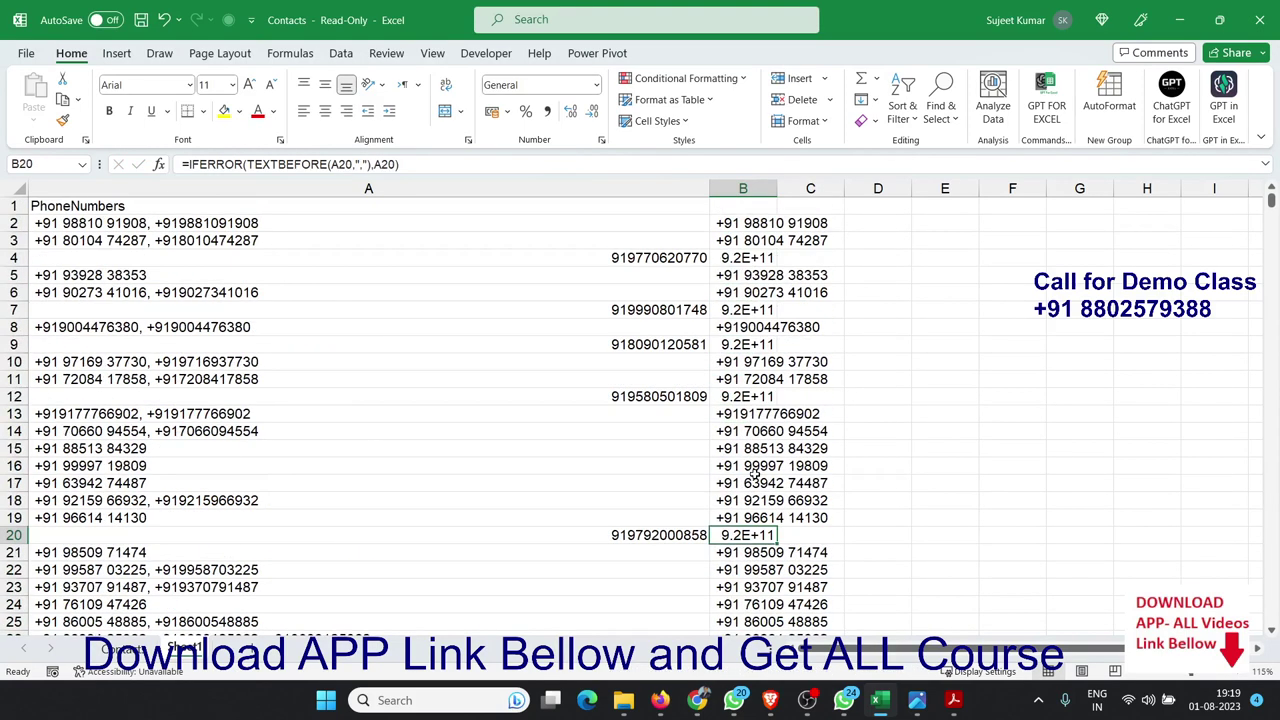
click(540, 272)
drag(771, 188, 870, 190)
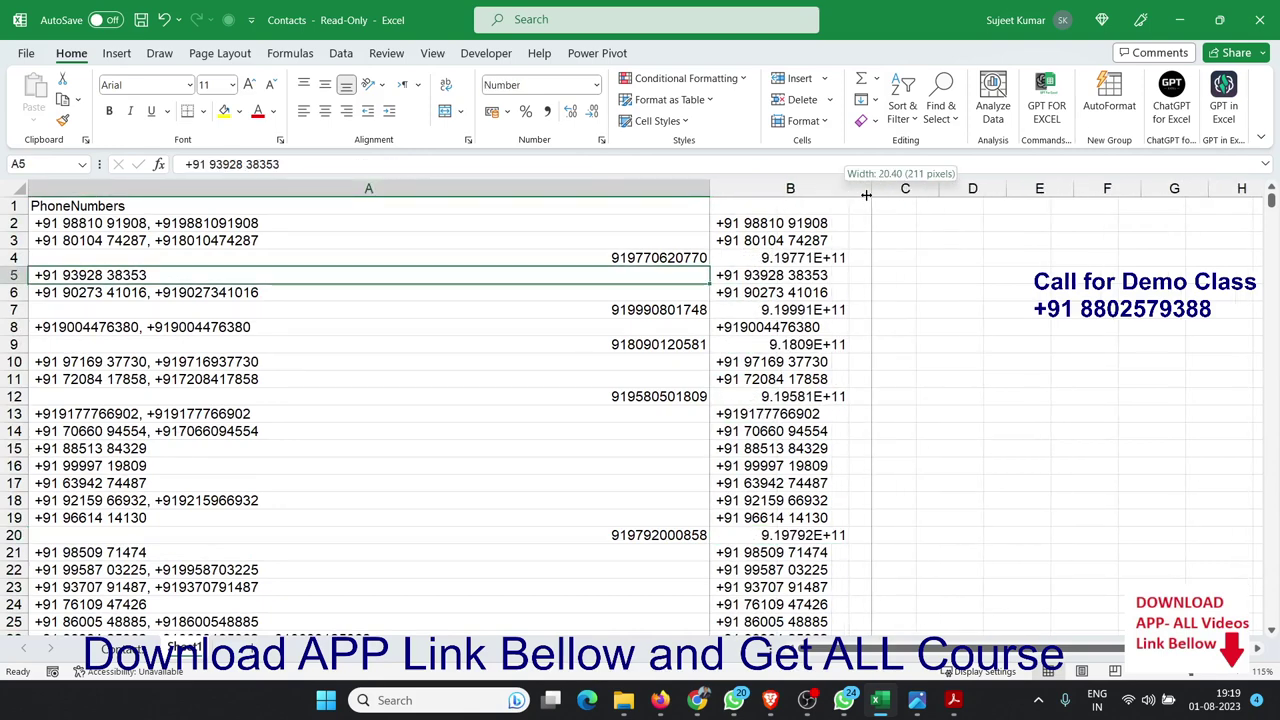
click(828, 252)
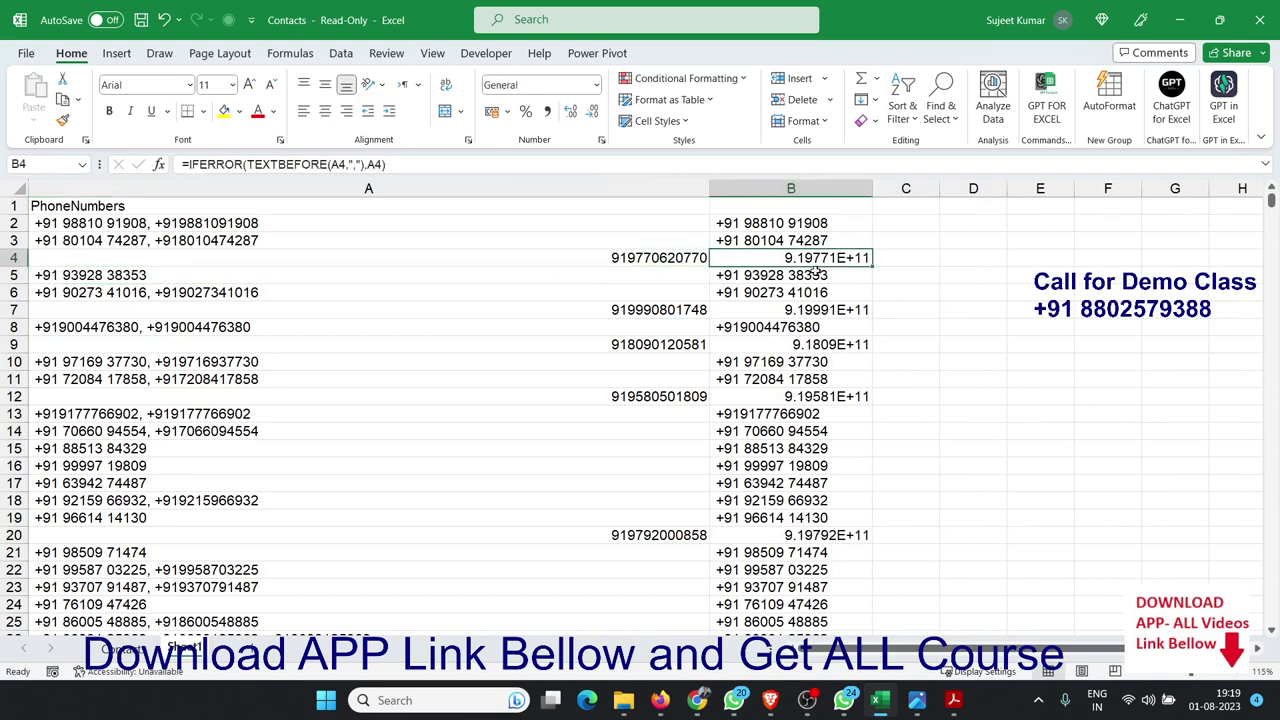
click(801, 188)
right_click(801, 188)
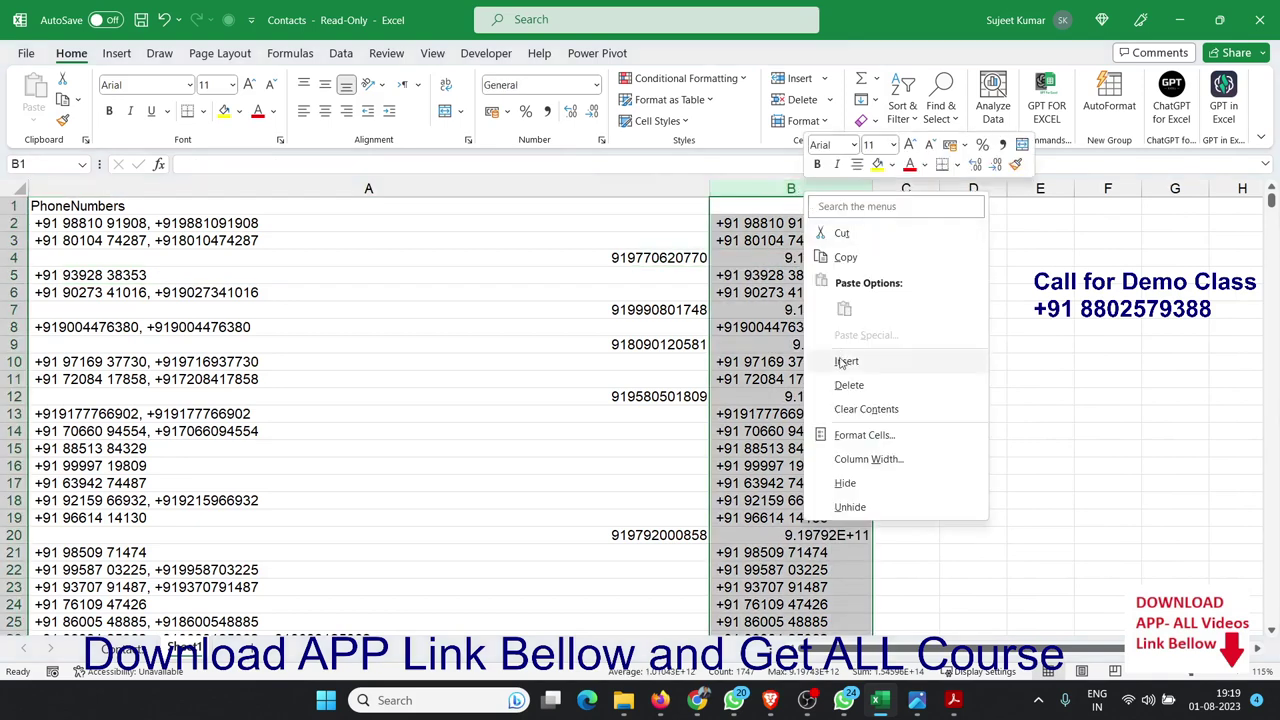
click(860, 435)
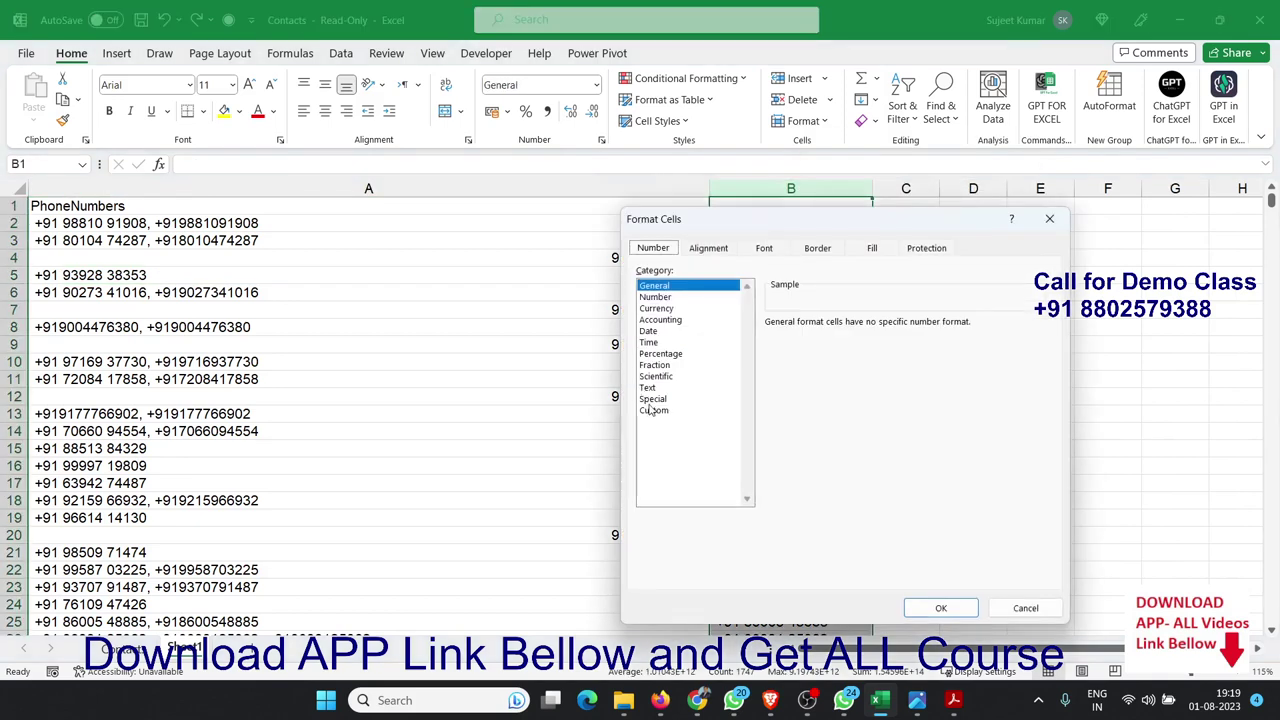
click(653, 410)
double_click(778, 338)
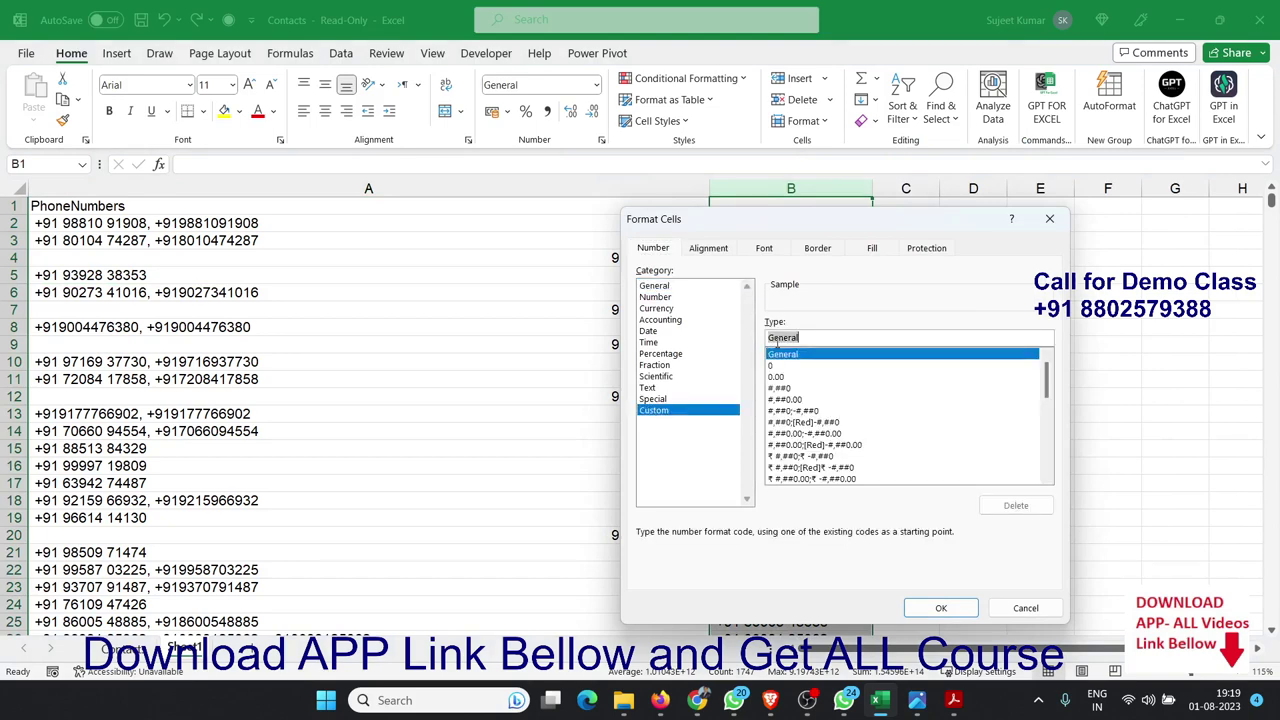
text(0)
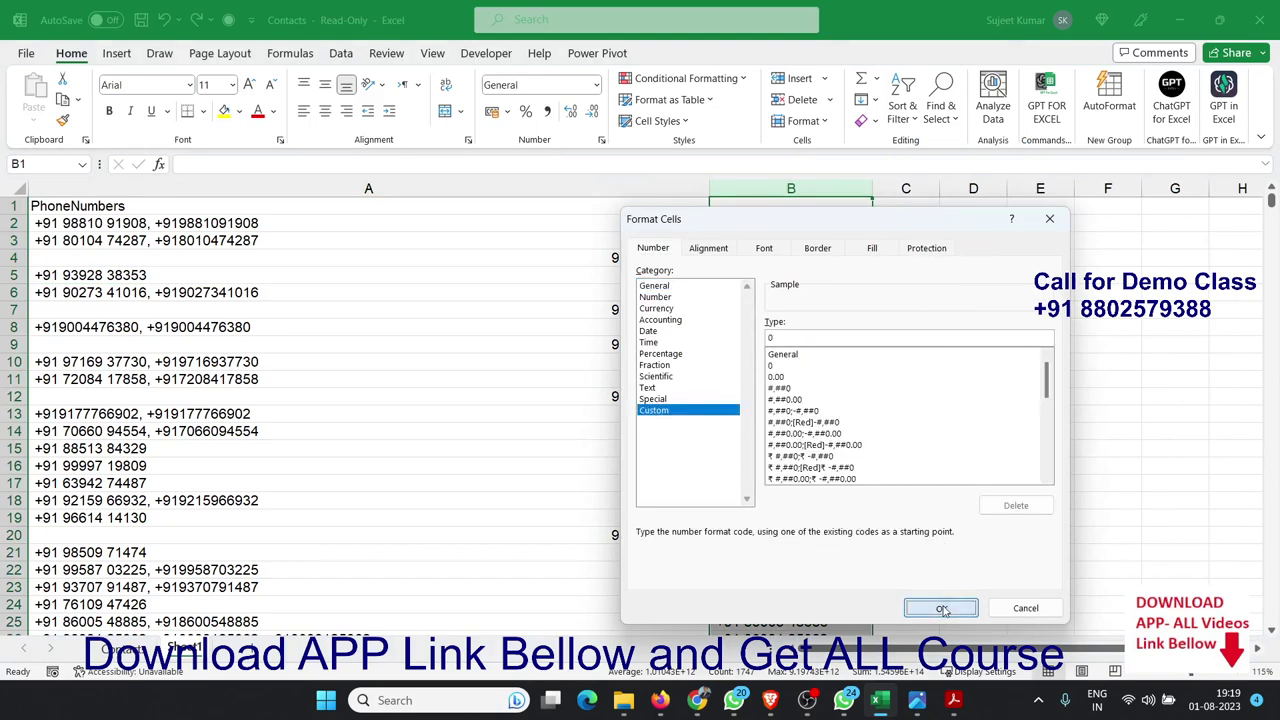
click(941, 608)
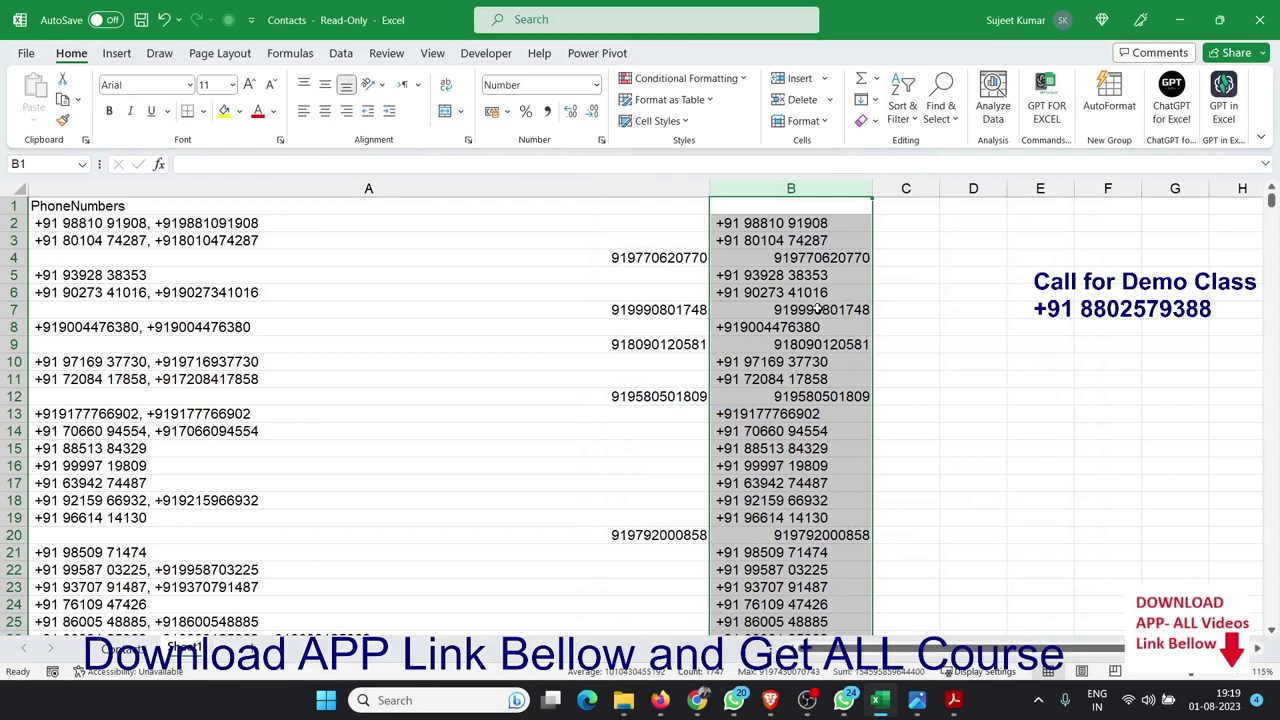
click(722, 240)
scroll(740, 334, down, 5)
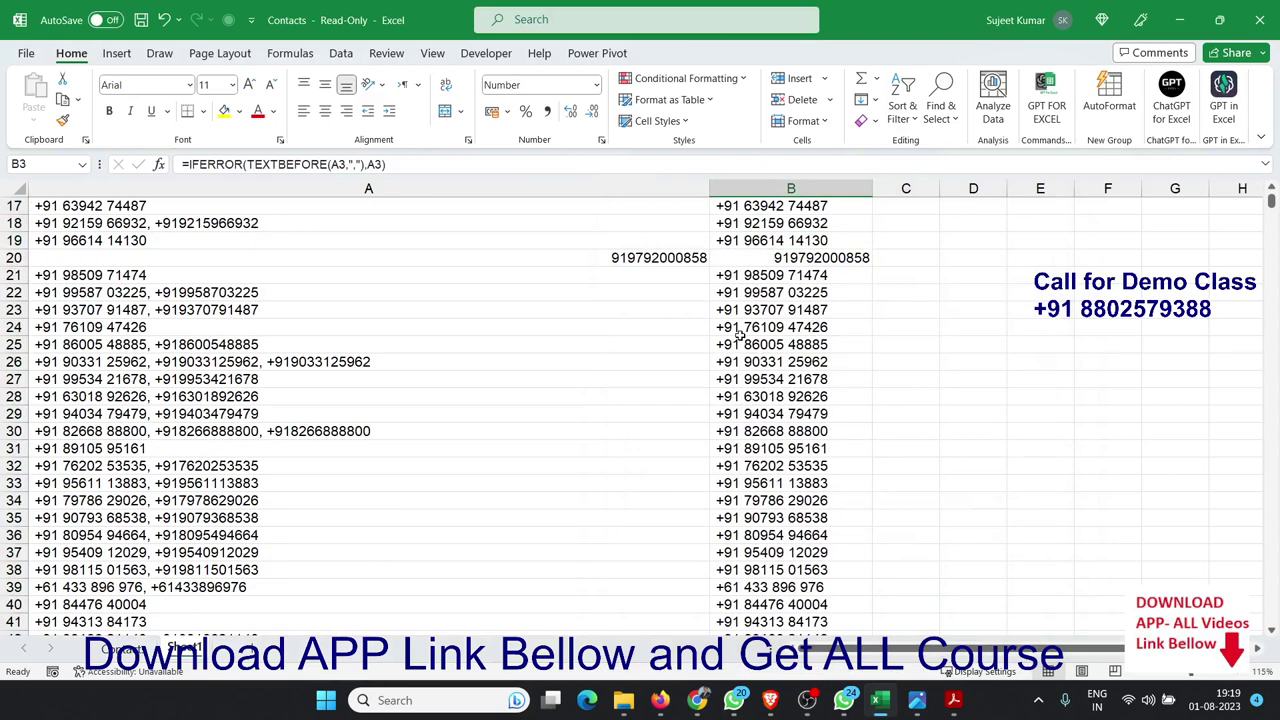
scroll(740, 334, down, 12)
scroll(745, 340, up, 3)
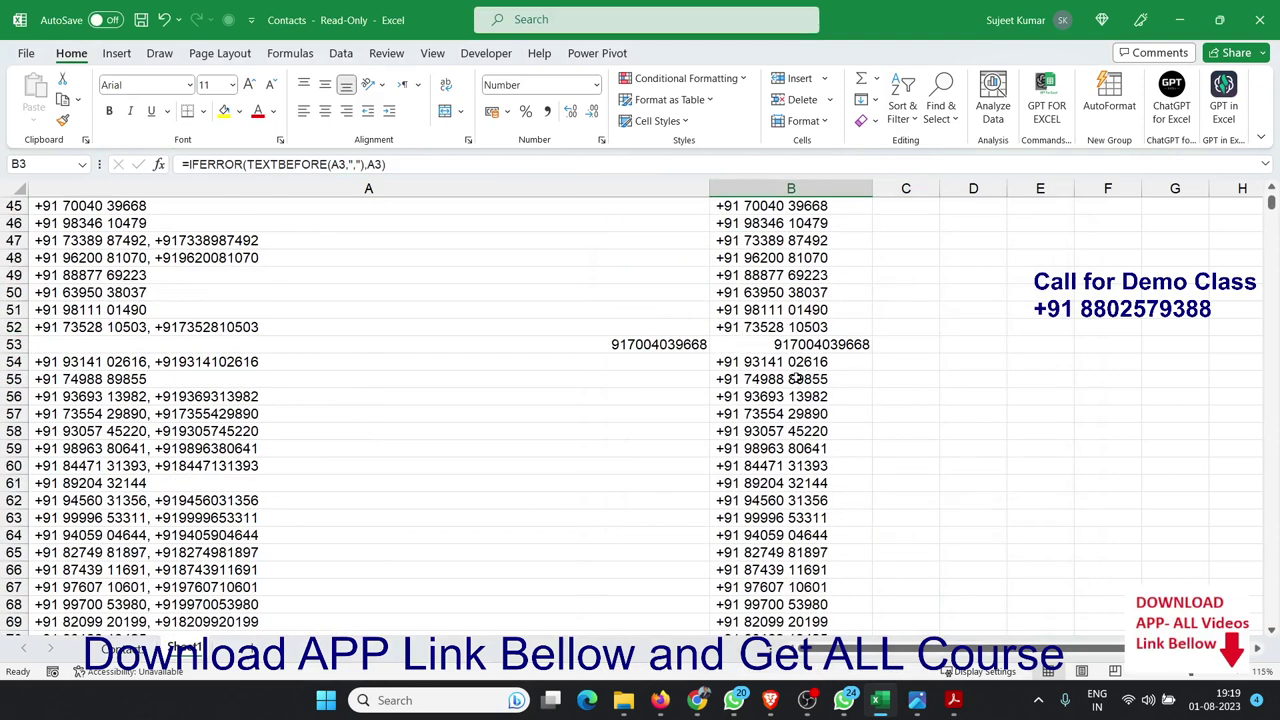
click(793, 350)
scroll(793, 364, down, 5)
scroll(793, 368, down, 5)
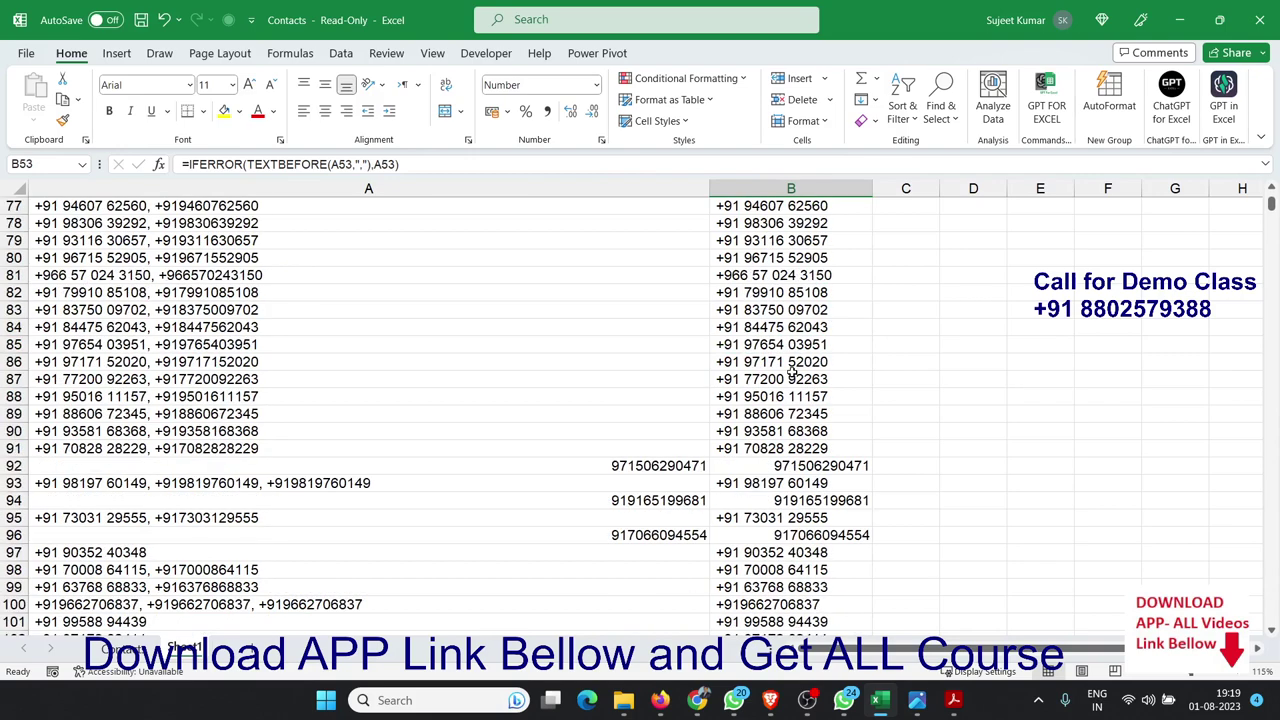
scroll(792, 370, down, 4)
scroll(792, 370, up, 5)
scroll(792, 370, up, 17)
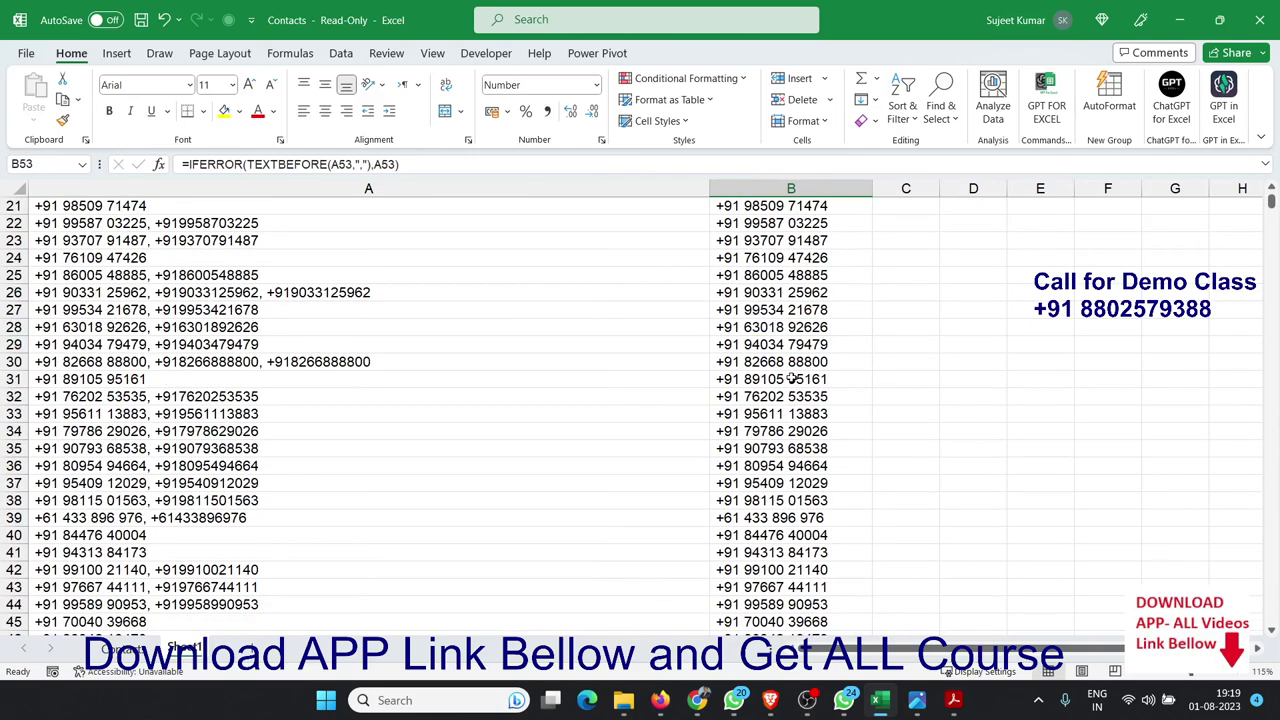
scroll(792, 370, up, 7)
click(793, 253)
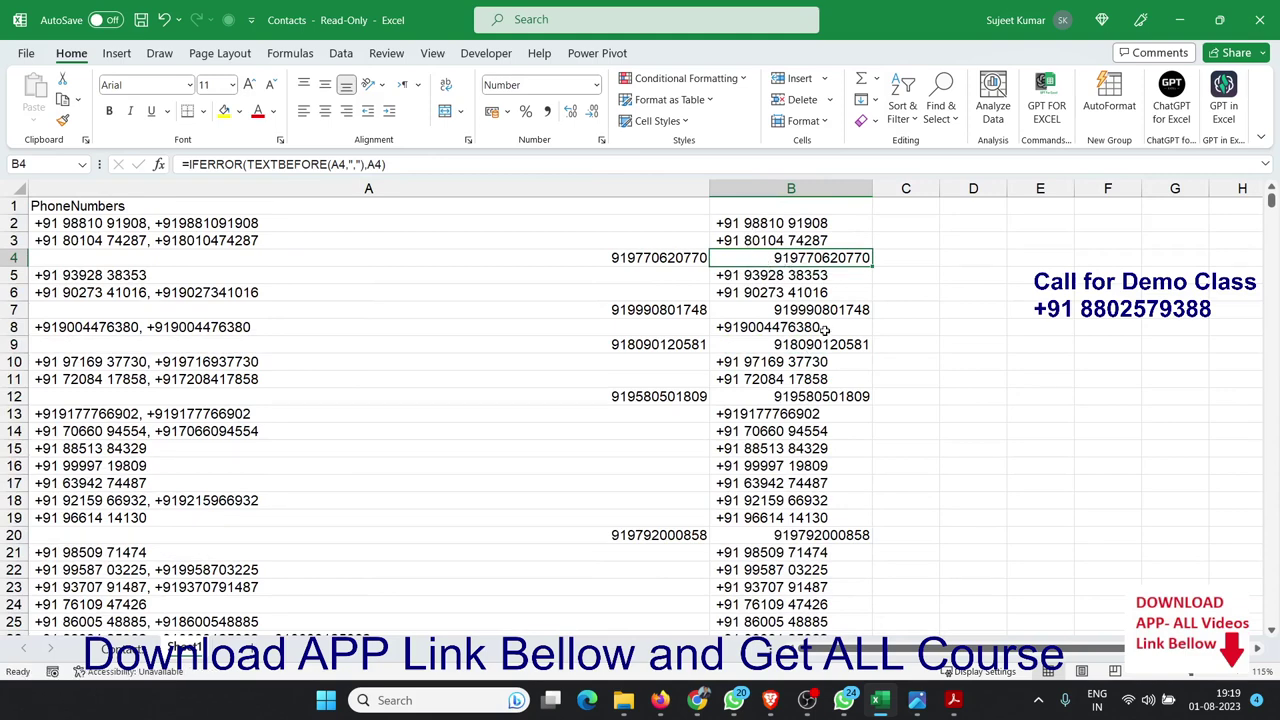
click(757, 222)
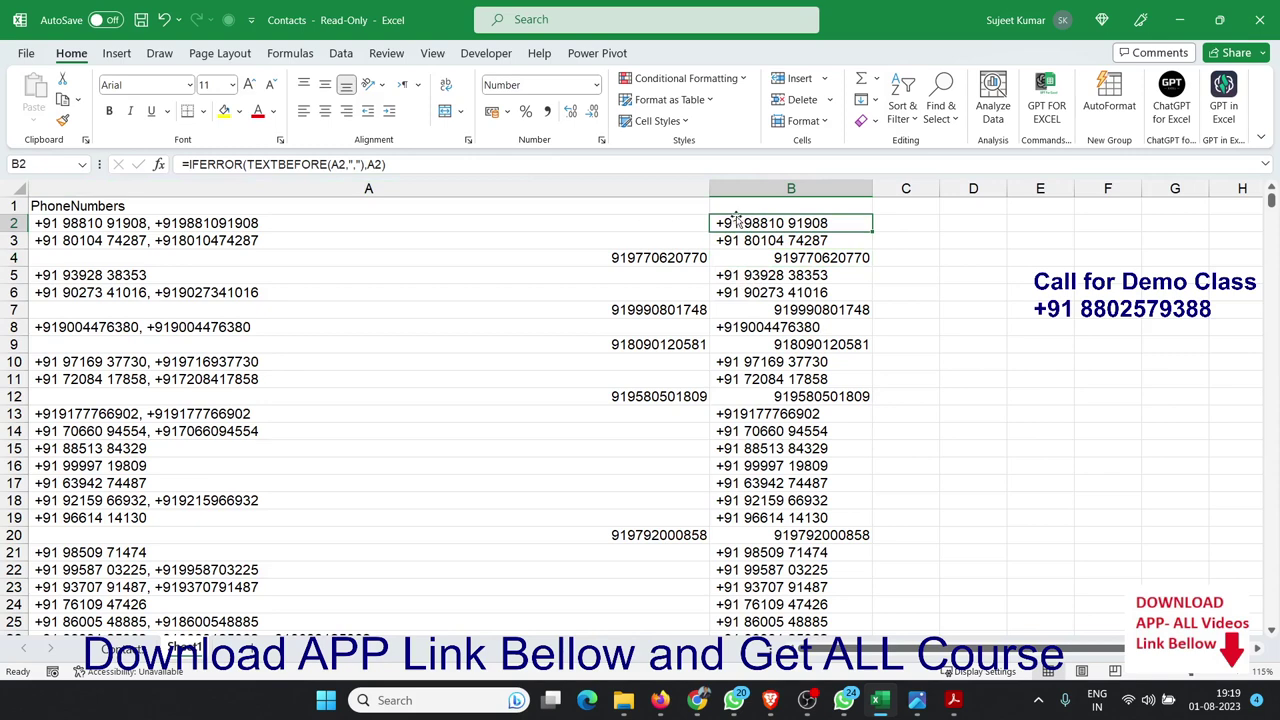
Step: Wrap B2's formula in SUBSTITUTE(...,"+","") and accept the suggested correction
double_click(738, 222)
key(Left)
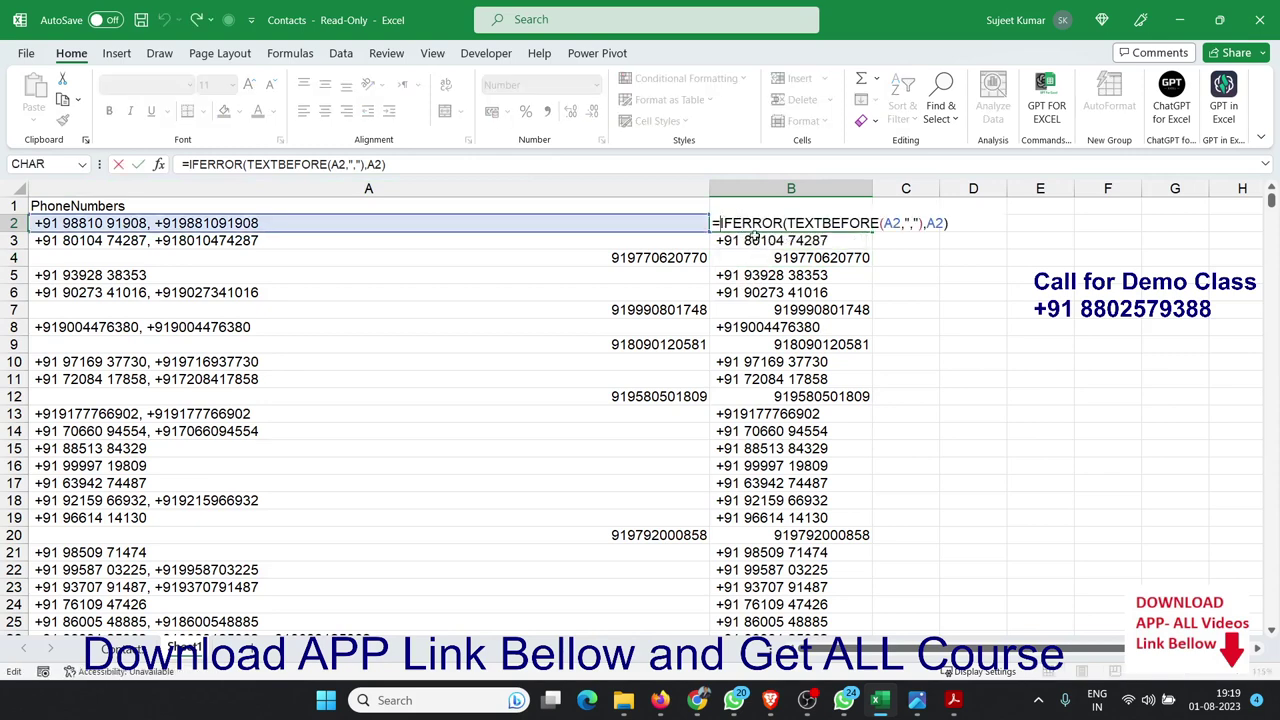
text(sub)
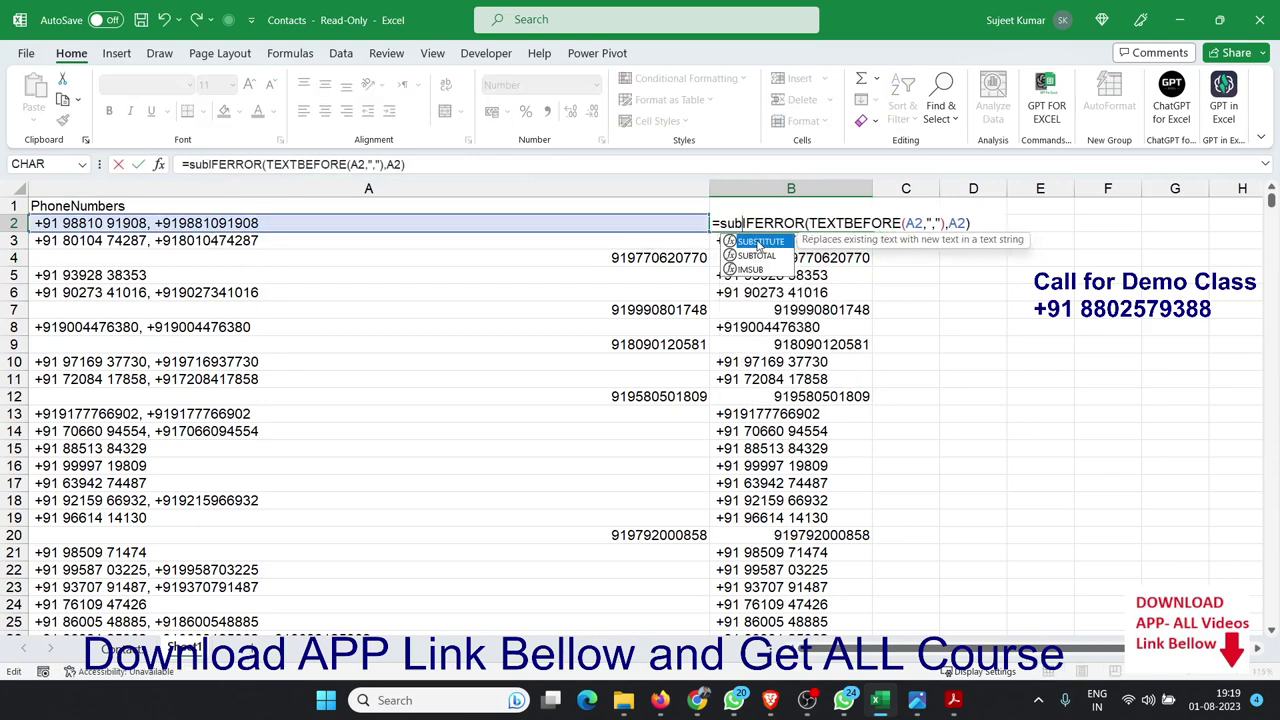
double_click(757, 243)
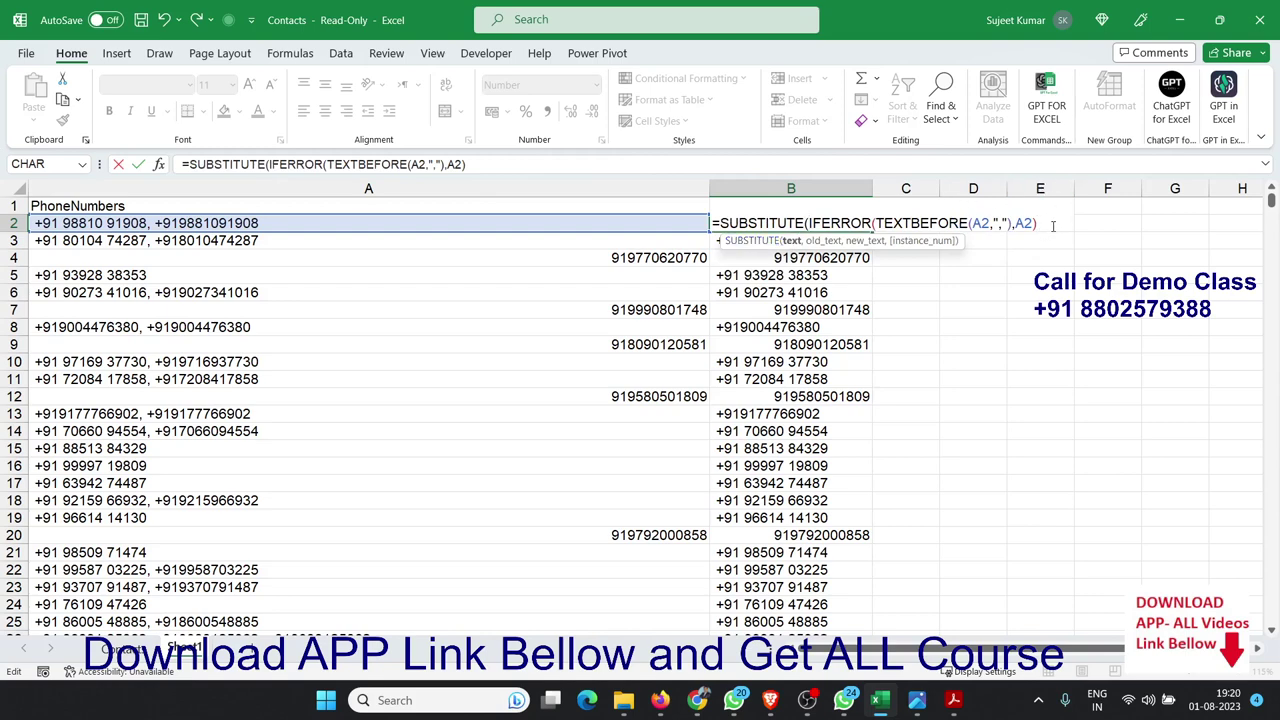
text(,"+)
text(,"+","")
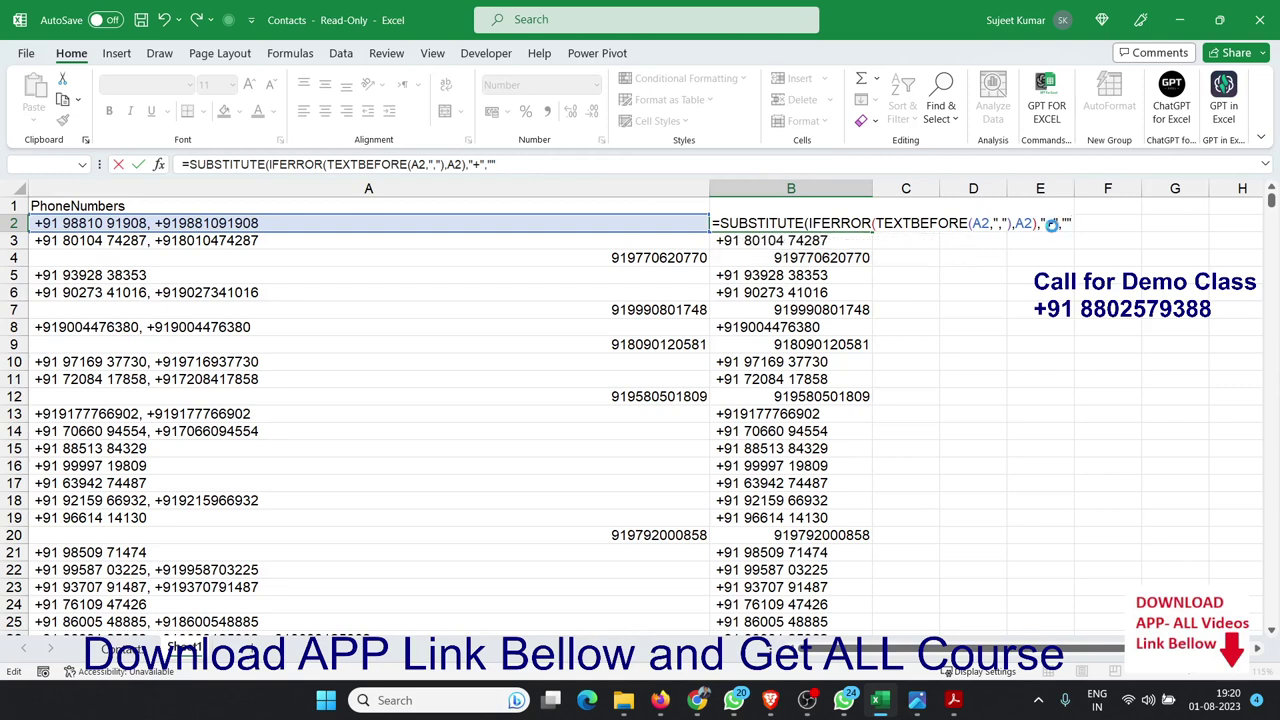
key(Return)
key(Return)
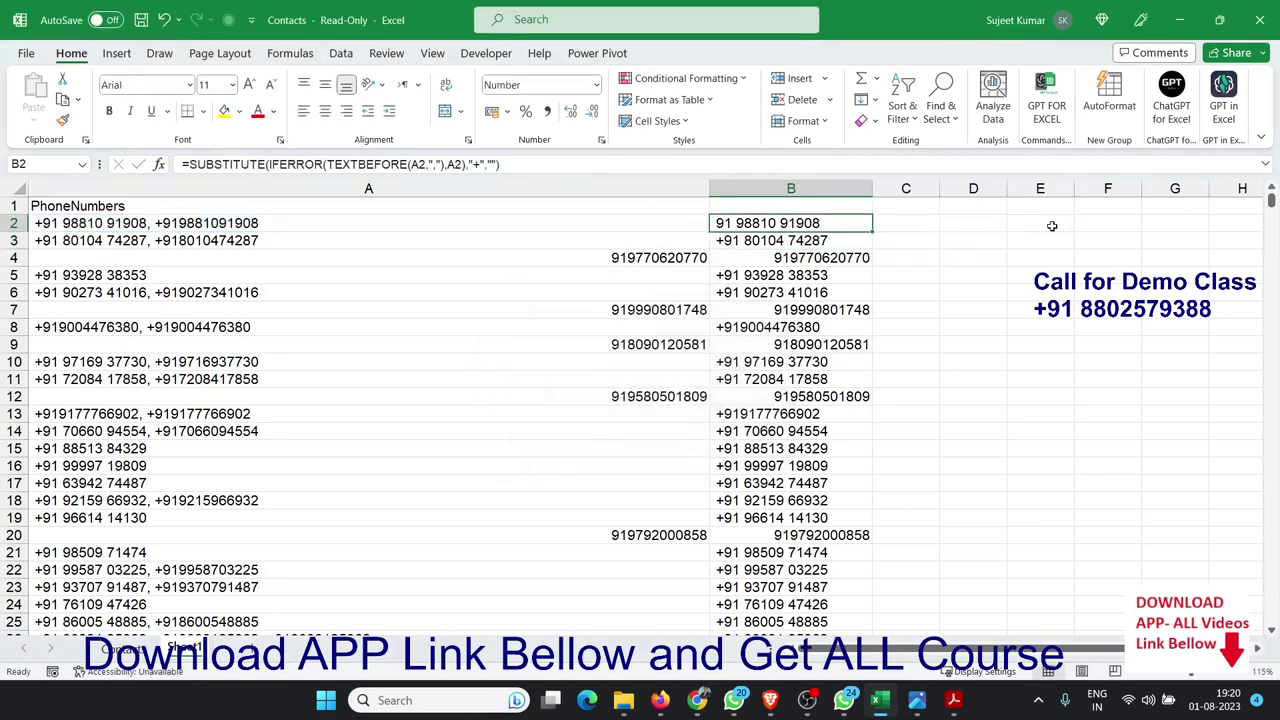
Step: Nest another SUBSTITUTE(...," ","") in B2 so spaces are removed too
click(193, 165)
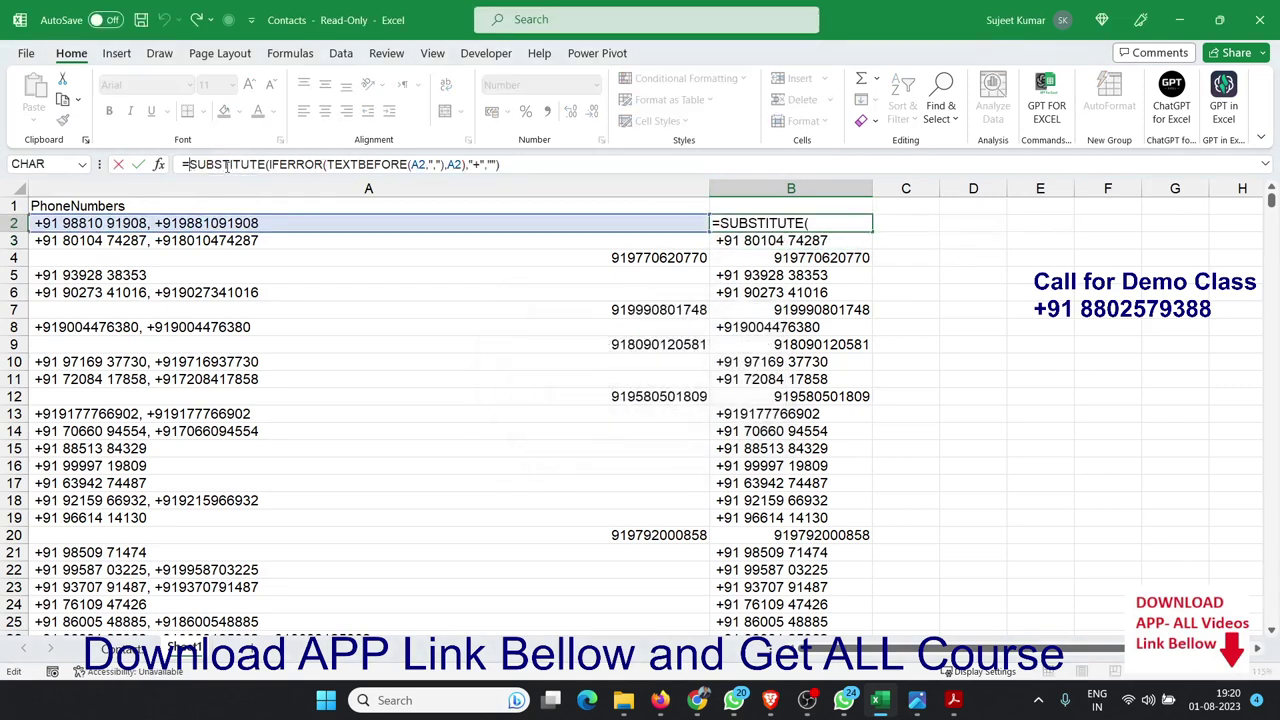
text(sub)
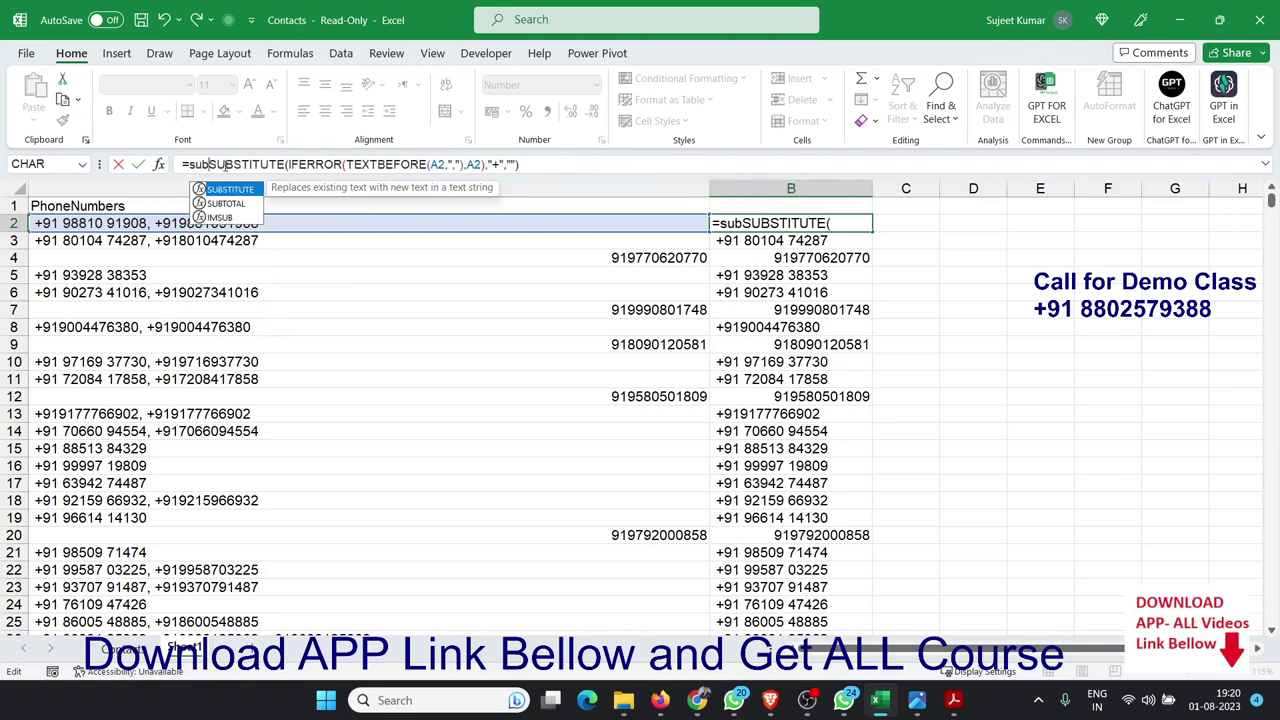
key(Tab)
click(602, 166)
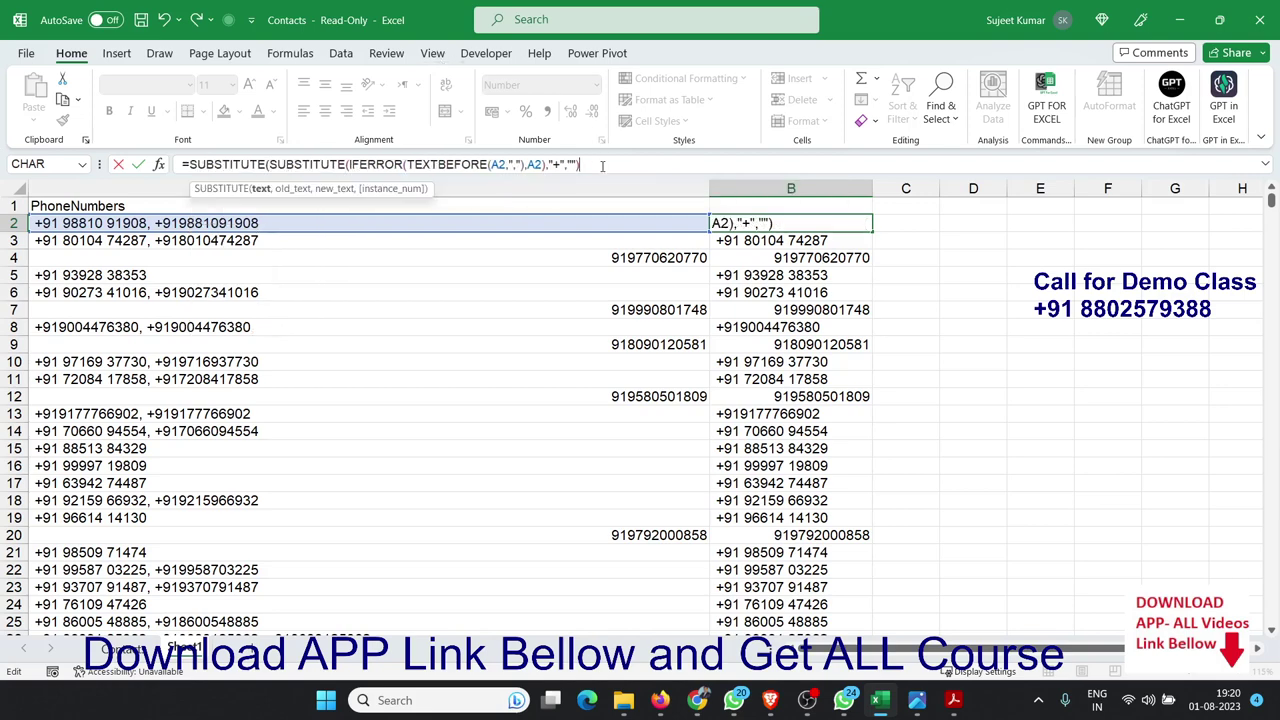
text(,")
text(," ",)
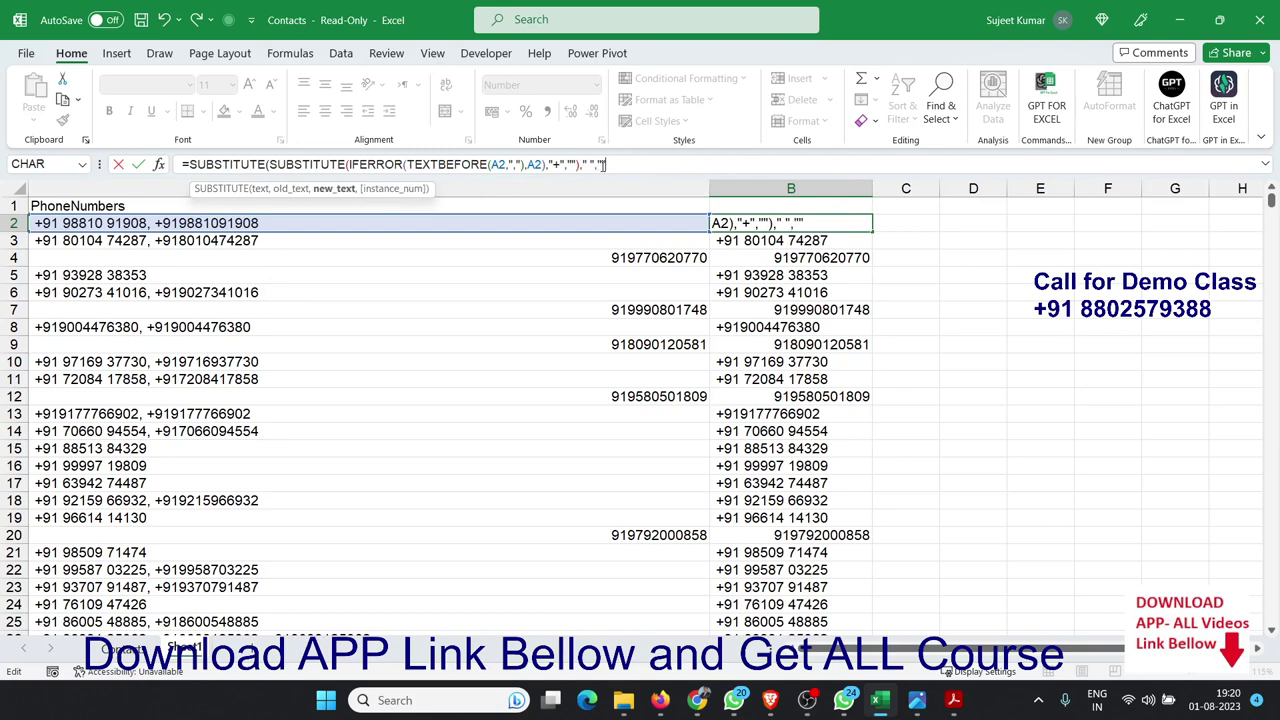
text())
key(Return)
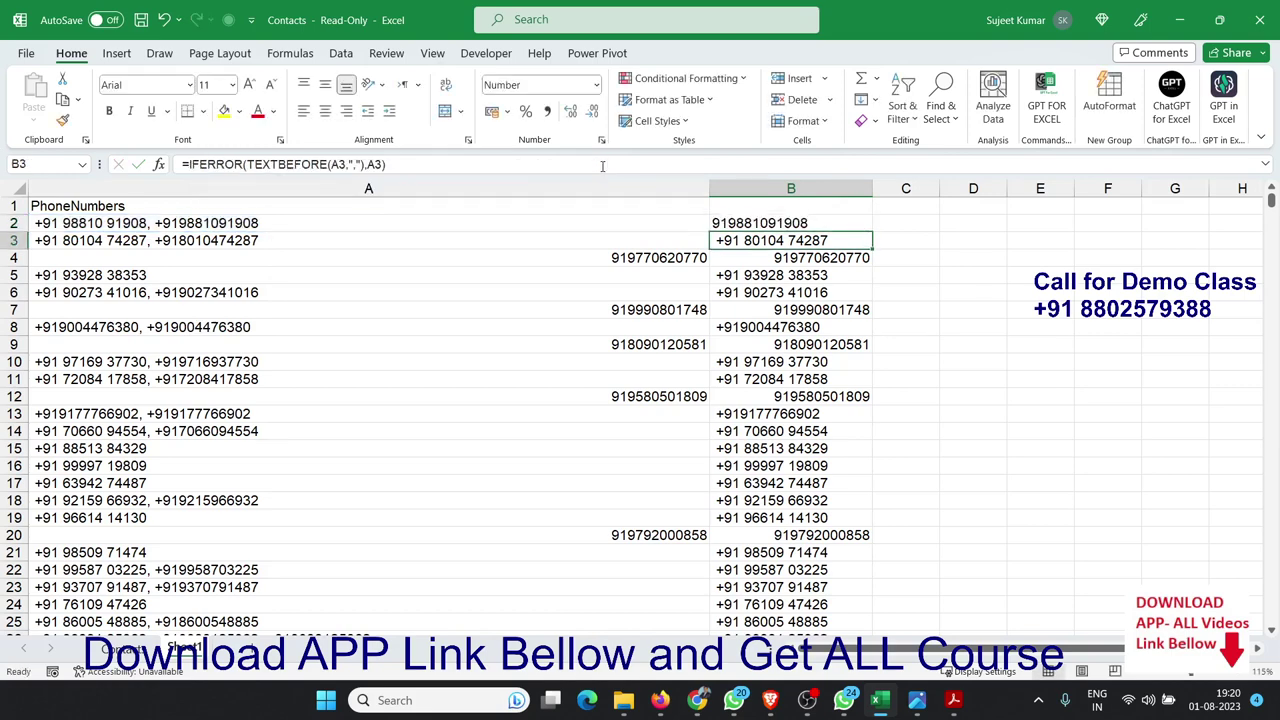
Step: Fill the B2 formula down column B through row 1748
key(Up)
key(ctrl+shift+Down)
key(ctrl+d)
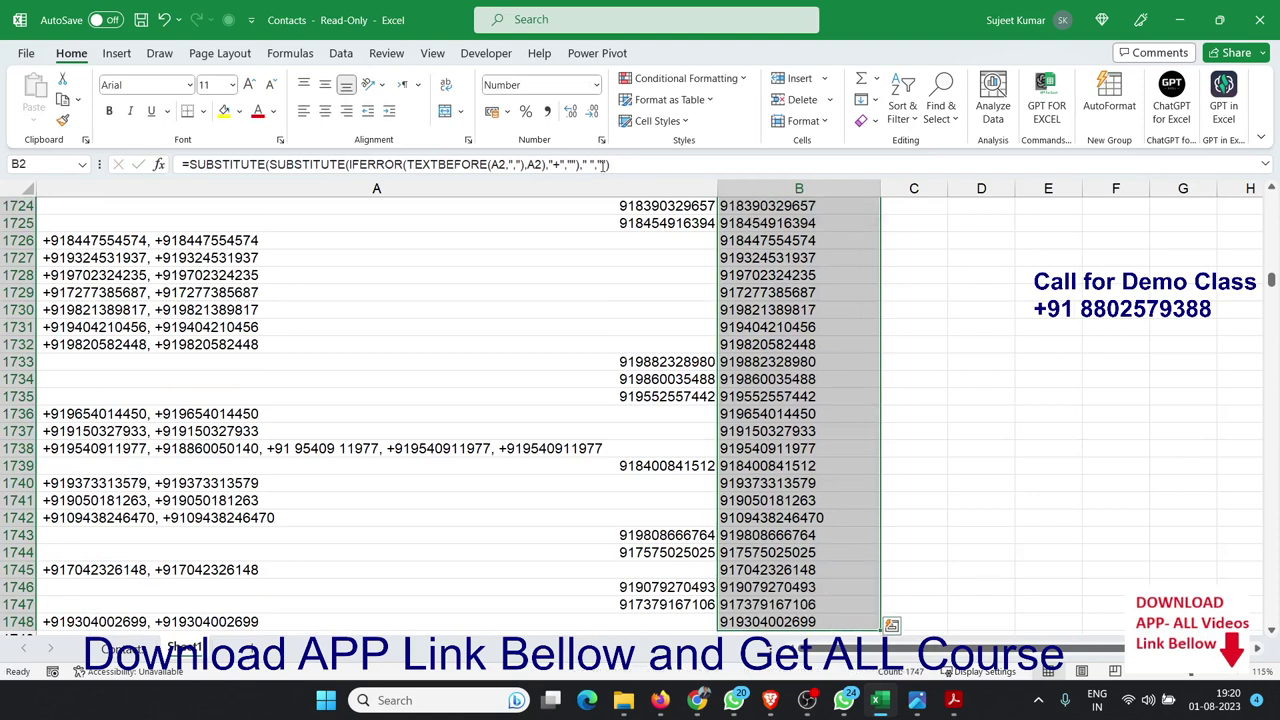
Step: Review the cleaned numbers between B2 and B1748, then reconfirm B2's formula
key(ctrl+Up)
key(Down)
key(Down)
key(Down)
key(Down)
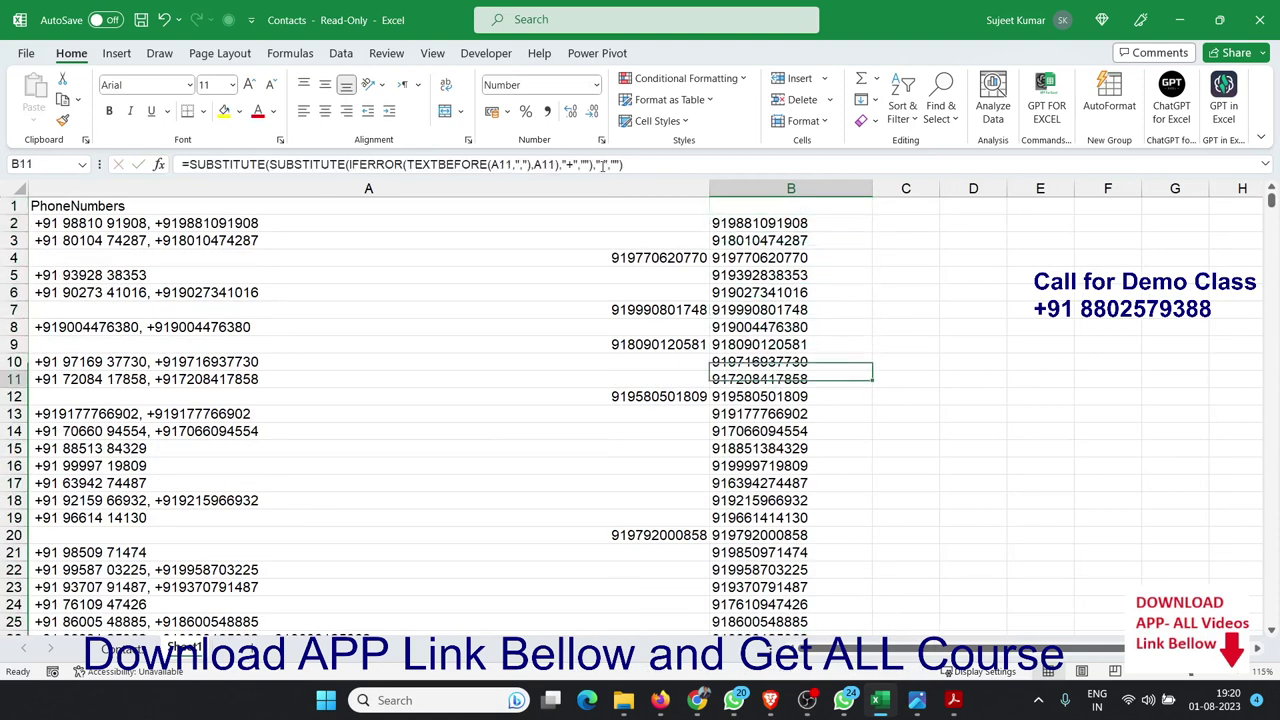
key(Down)
key(Down)
key(Down)
key(ctrl+Down)
key(ctrl+Up)
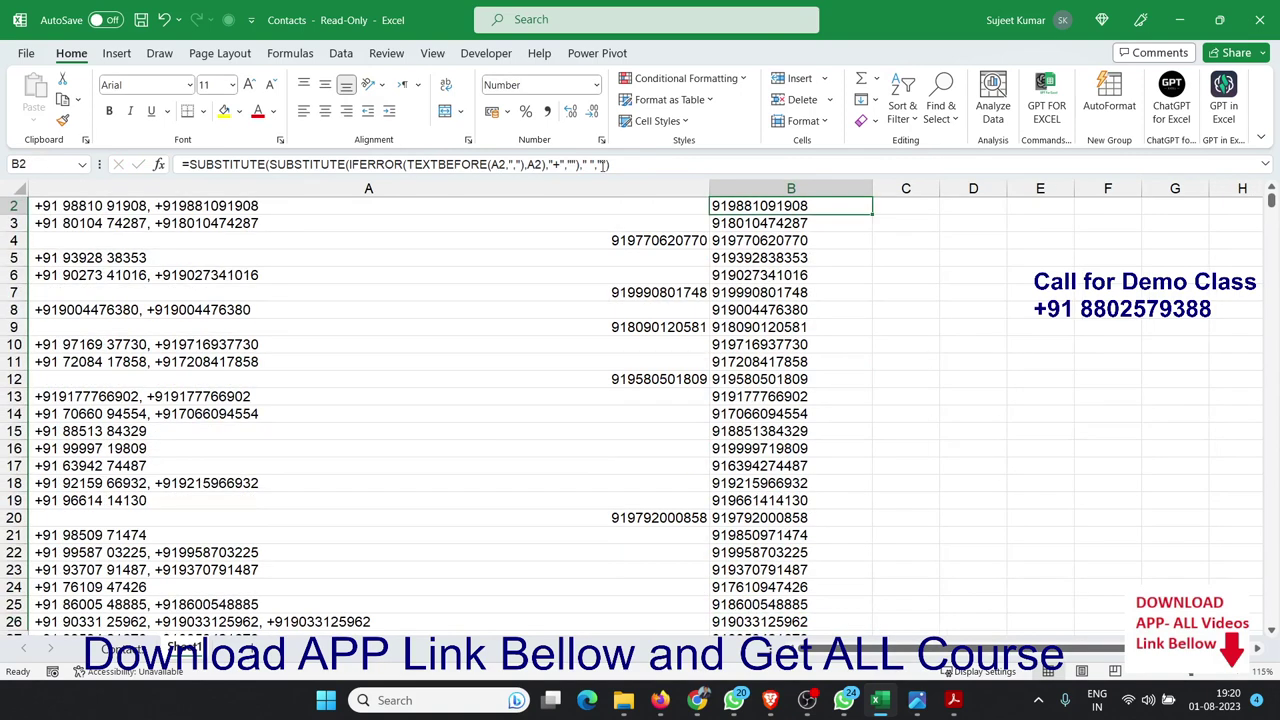
key(Down)
key(ctrl+Down)
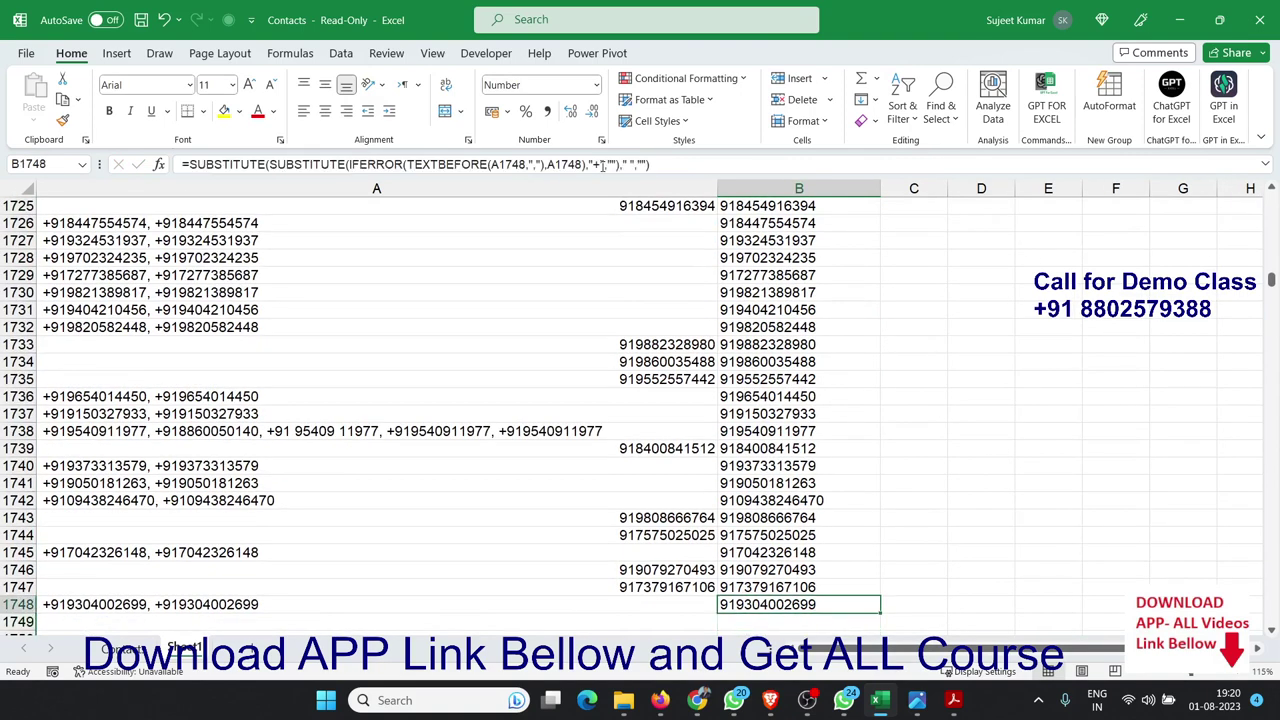
key(ctrl+Up)
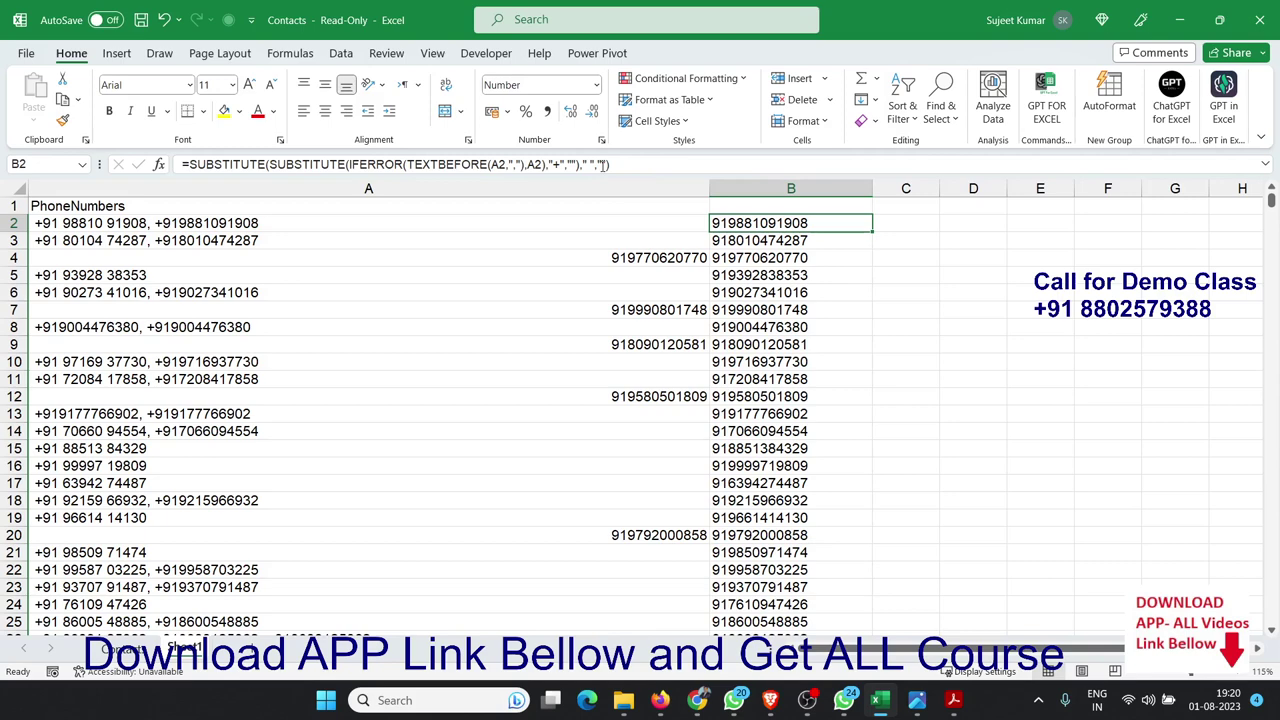
click(603, 164)
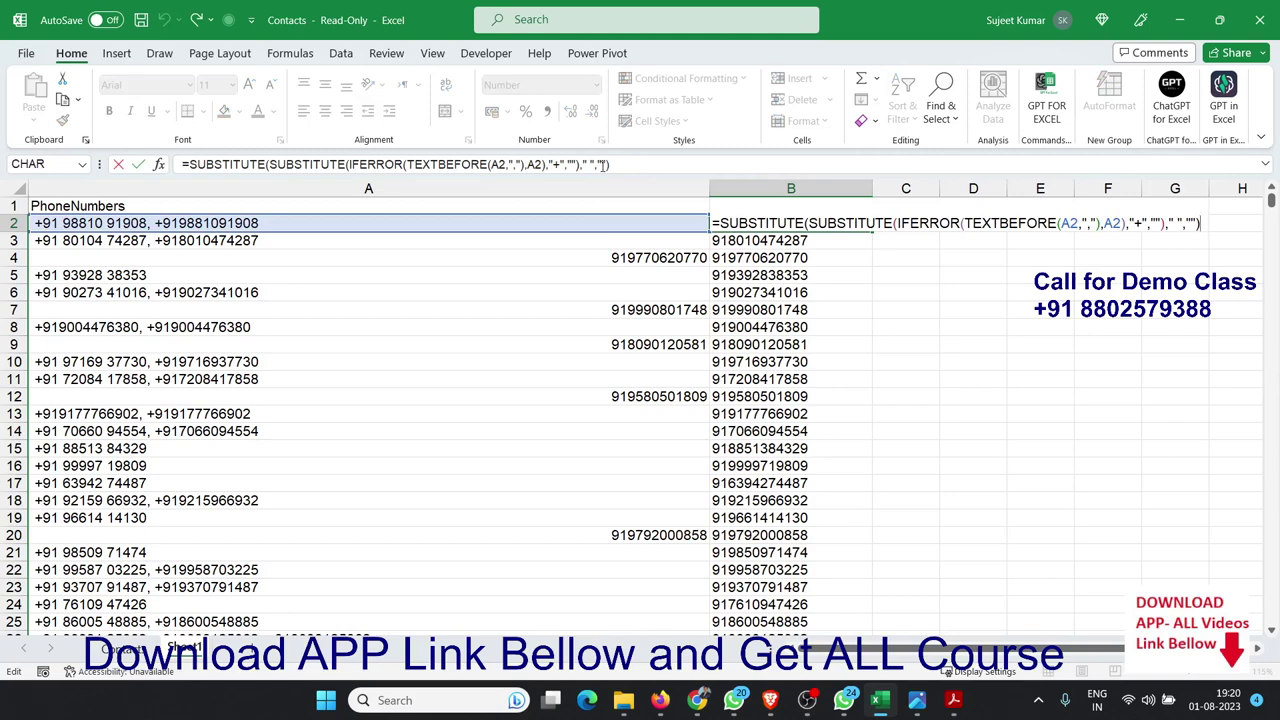
key(ctrl+Return)
Step: Open the recent Dashboard-11 workbook and scroll through it
click(28, 54)
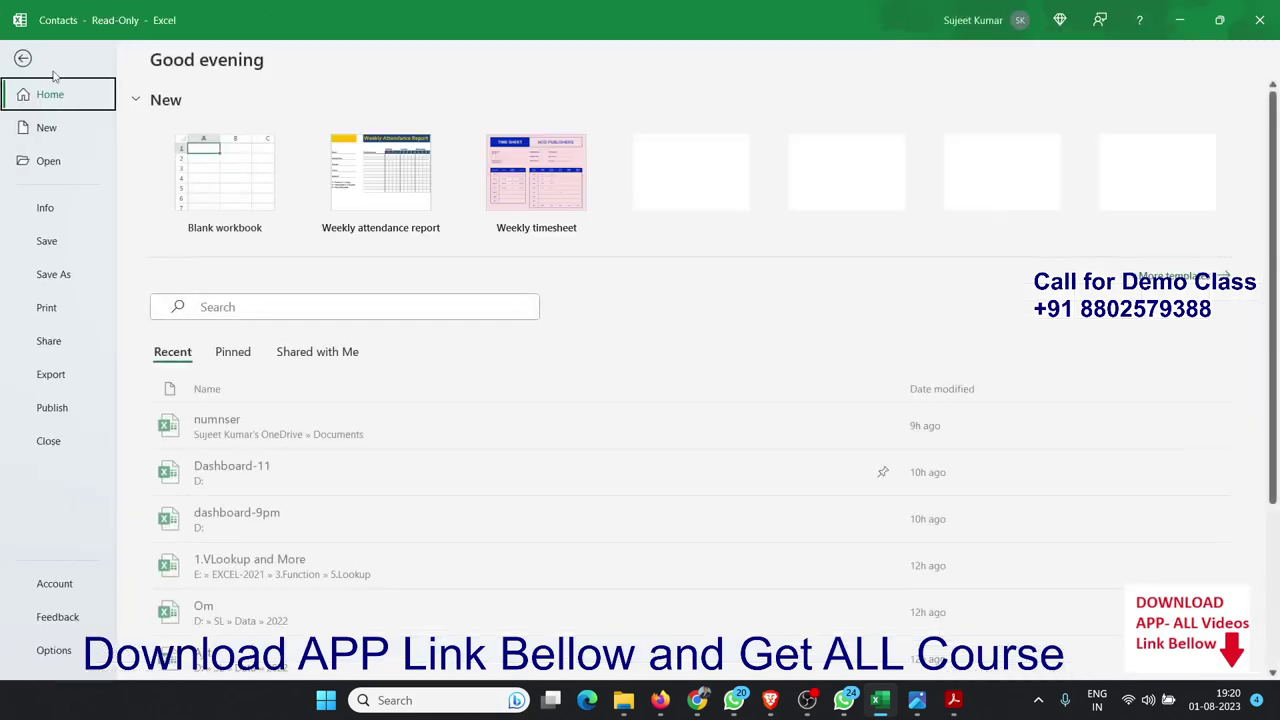
click(257, 466)
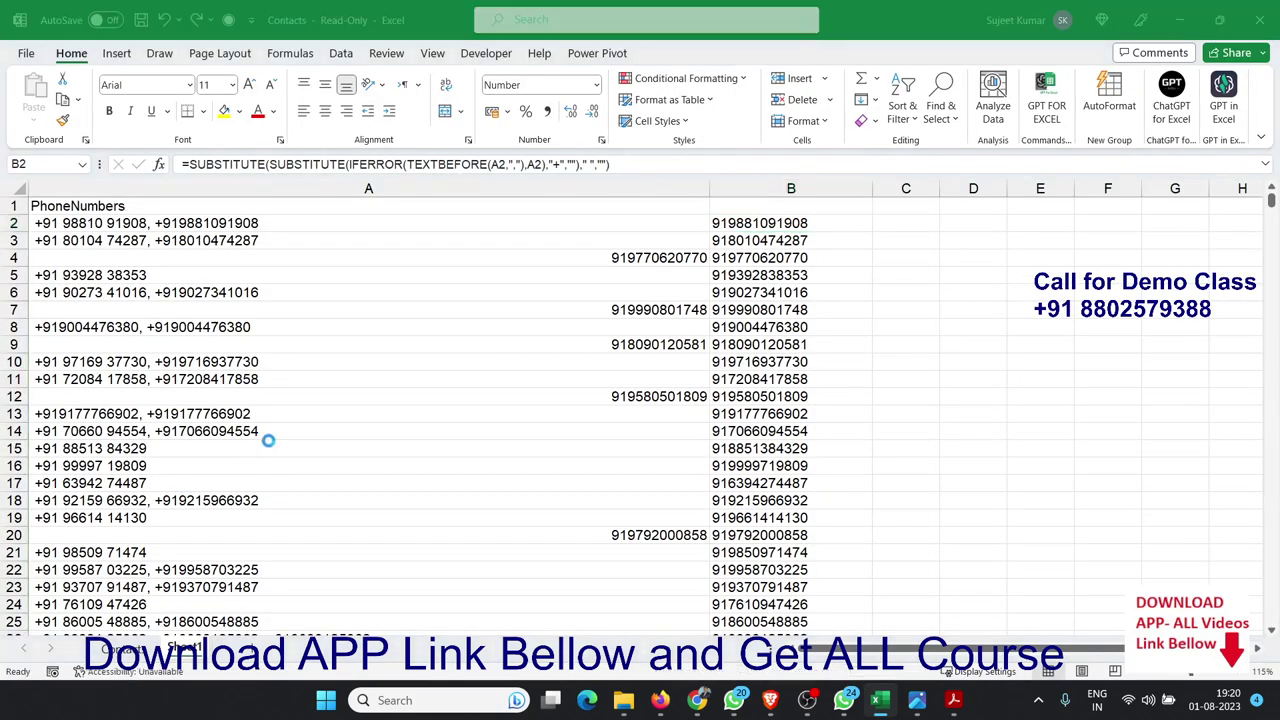
scroll(410, 426, down, 5)
scroll(411, 440, up, 4)
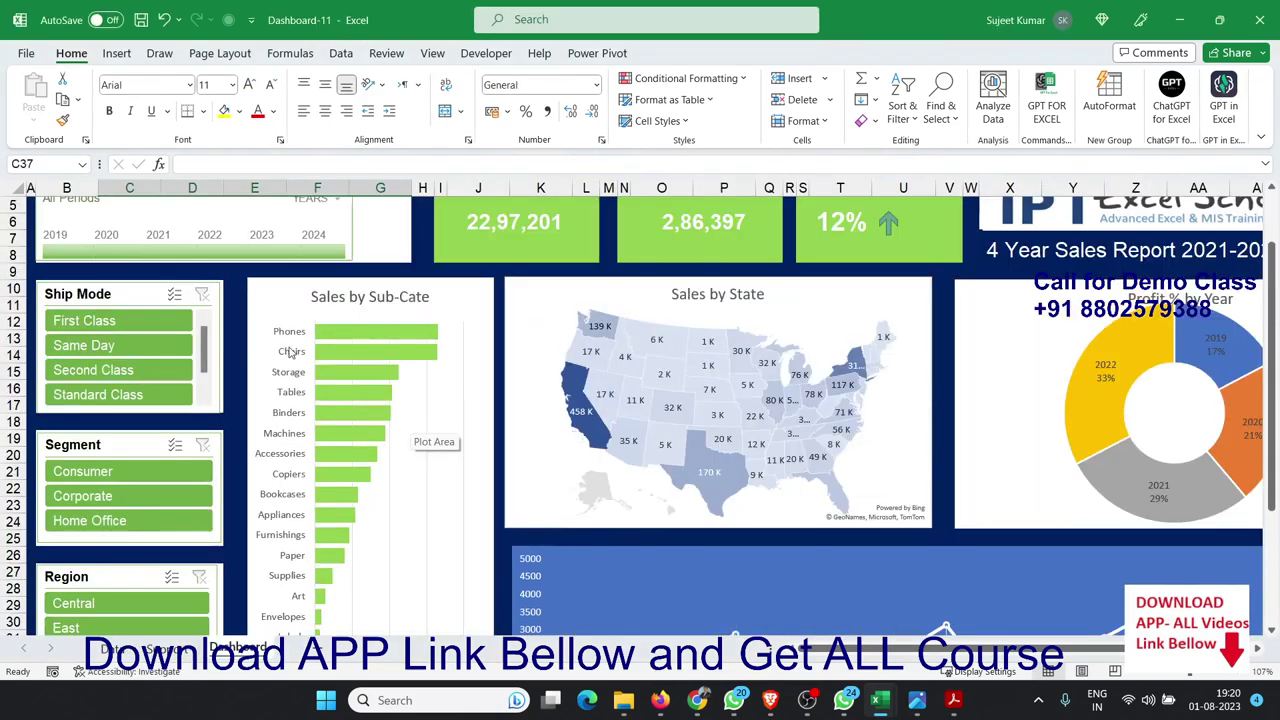
Step: Open dashboard-9pm, view its Dashboard sheet, then switch to the course PDF in Acrobat
click(26, 54)
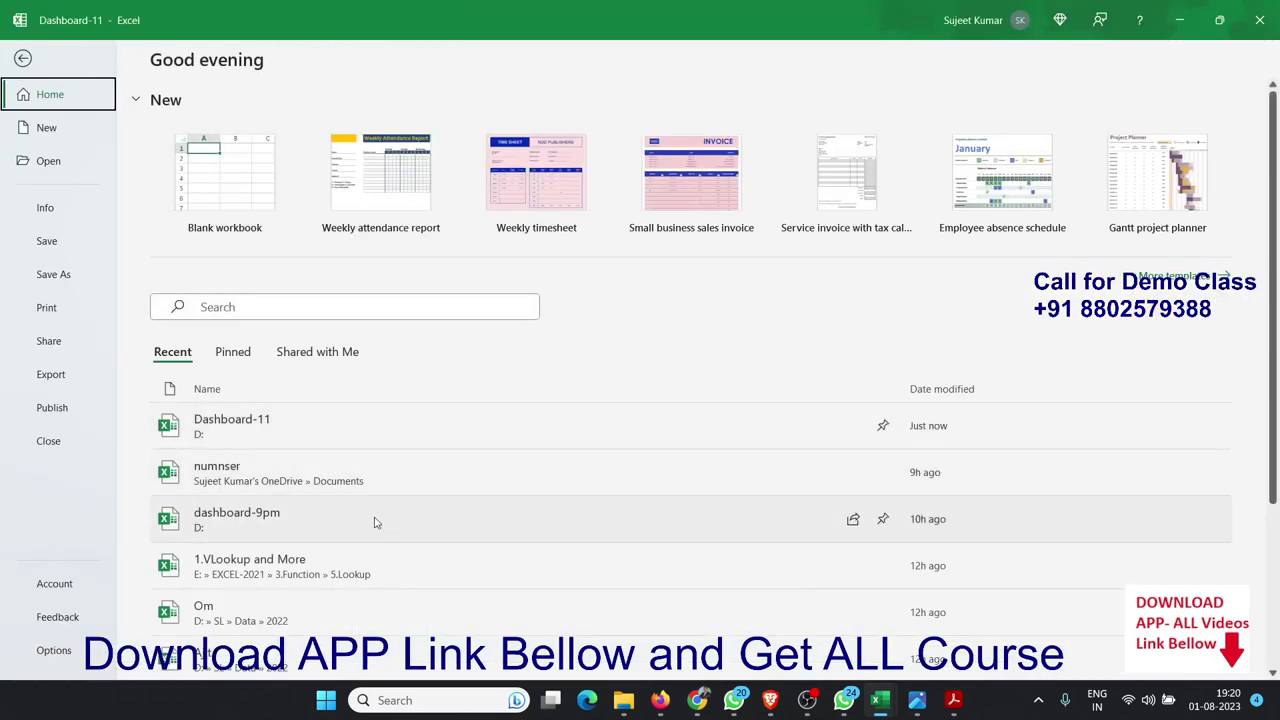
click(311, 525)
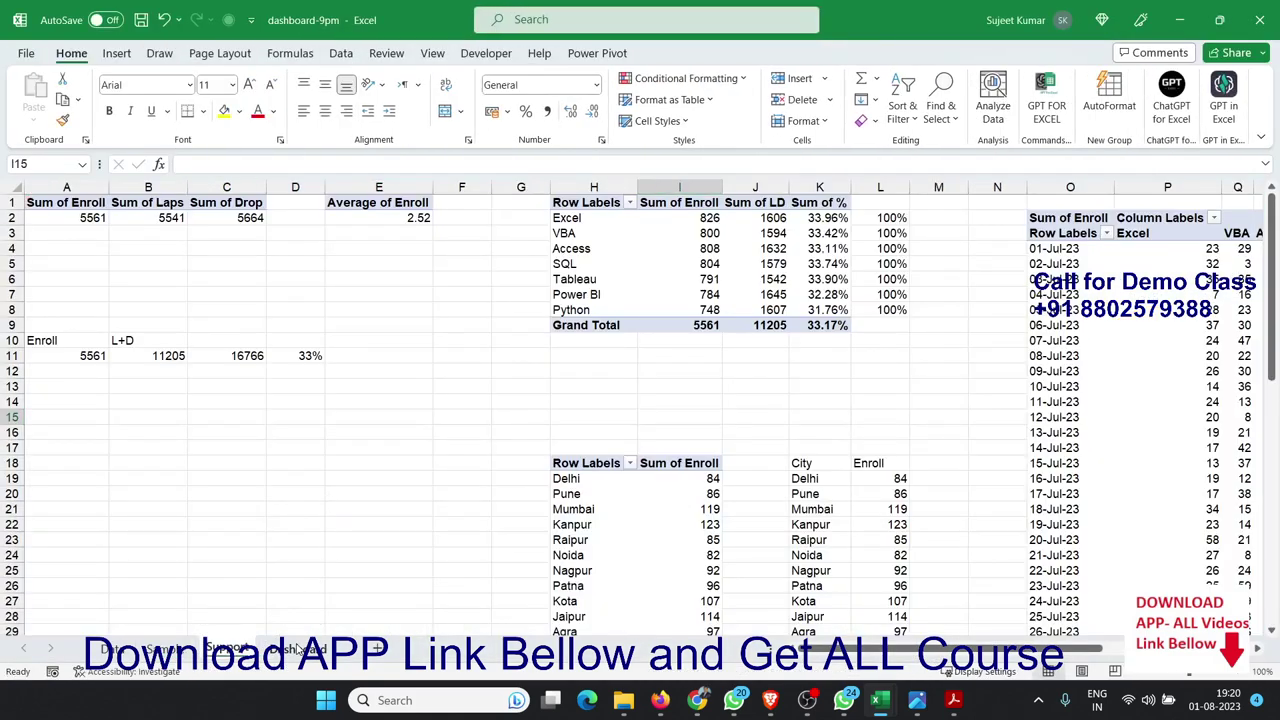
click(297, 648)
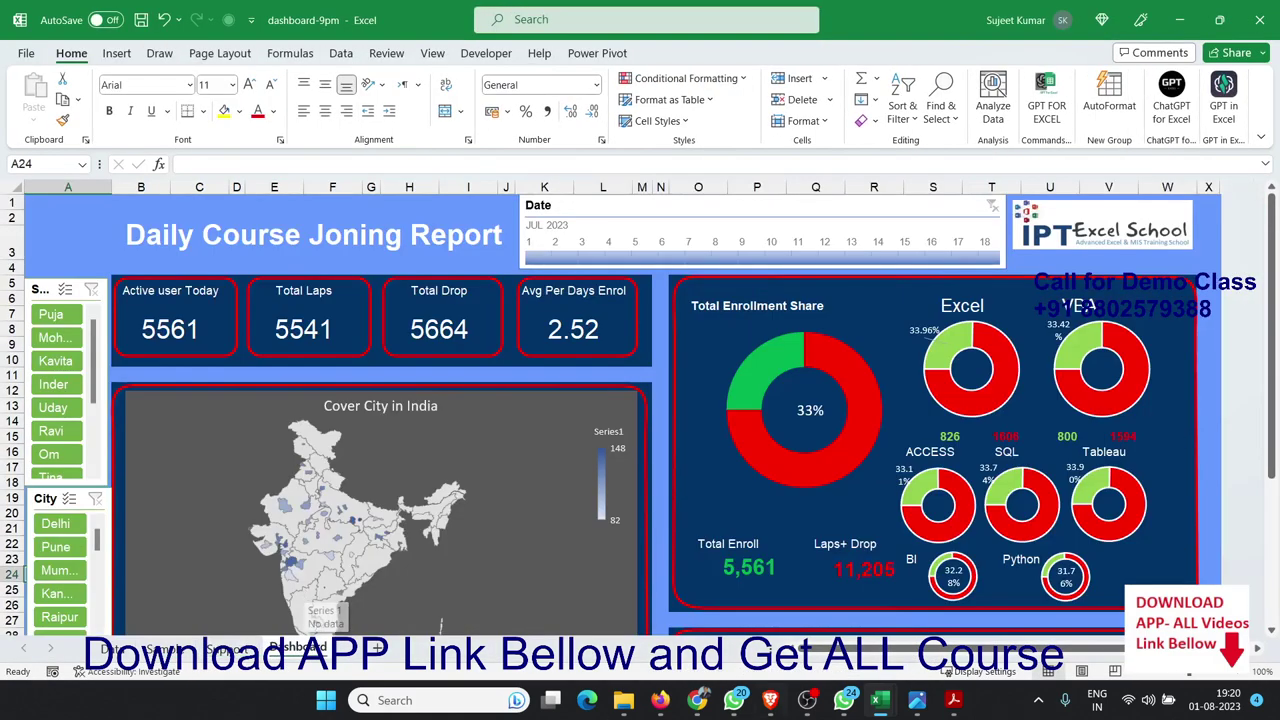
mouse_move(879, 700)
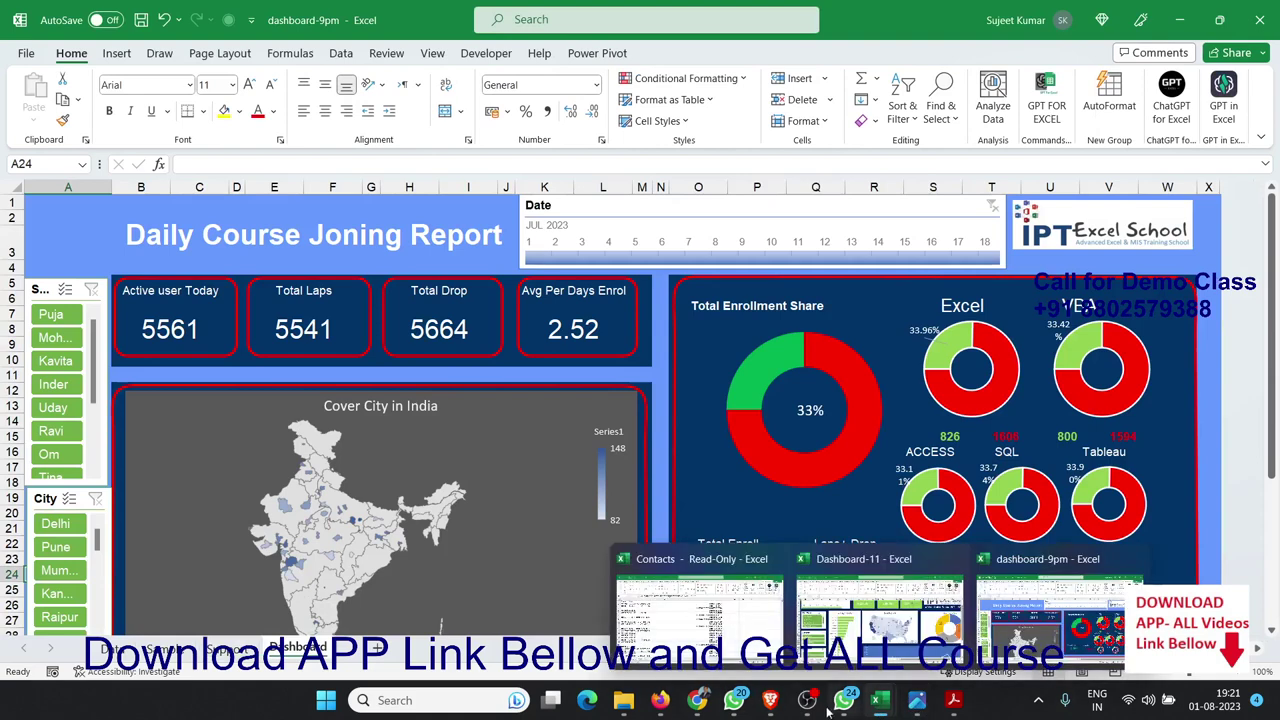
click(953, 701)
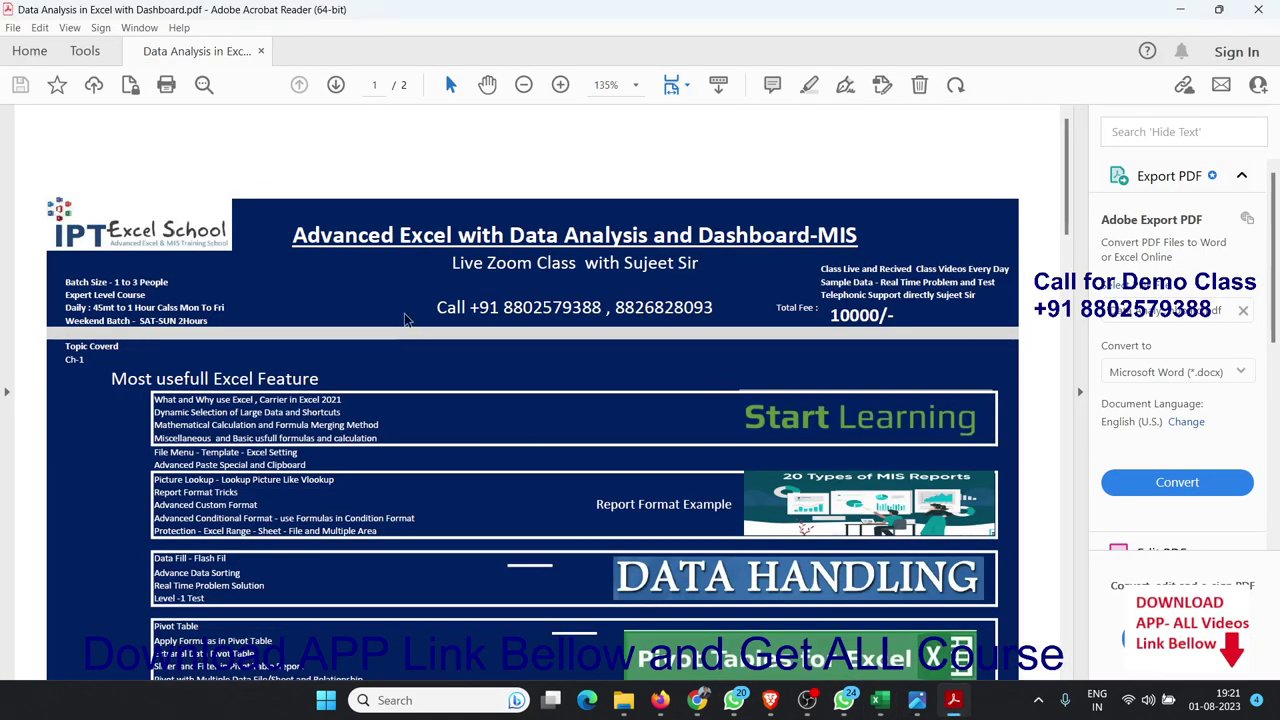
Step: Select the course title and read the brochure's first page
drag(292, 235, 843, 235)
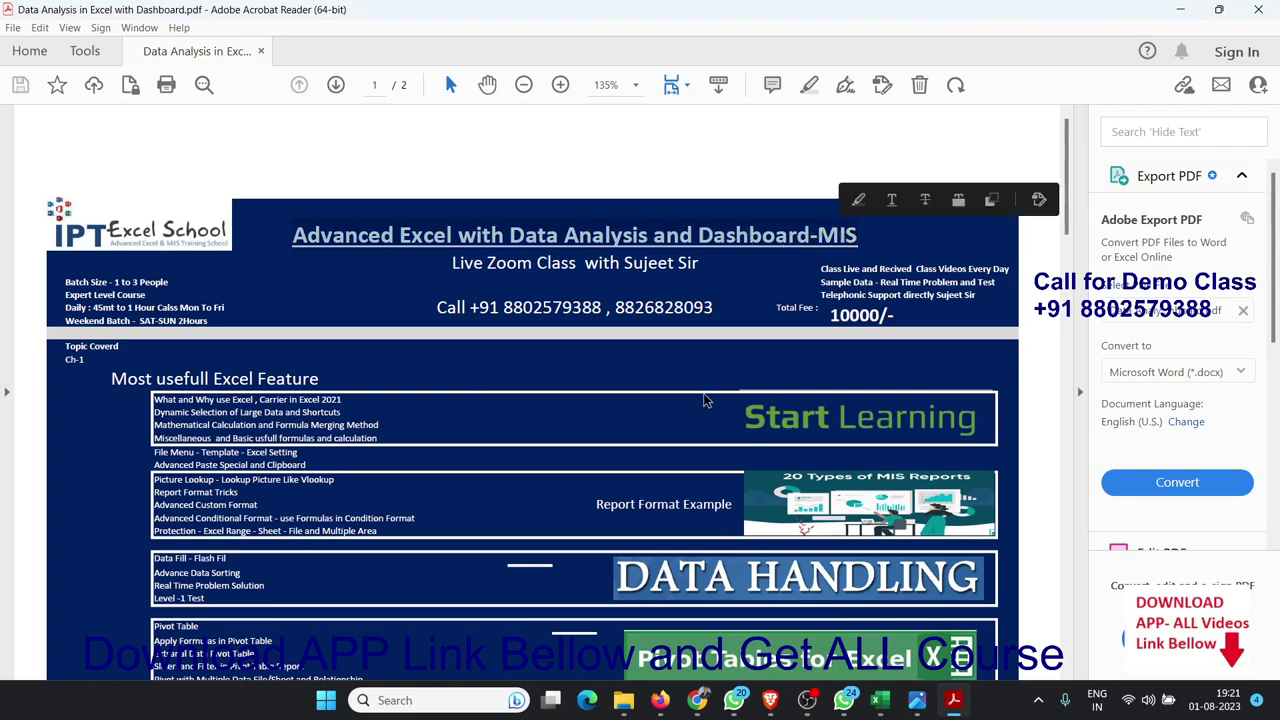
scroll(705, 400, down, 2)
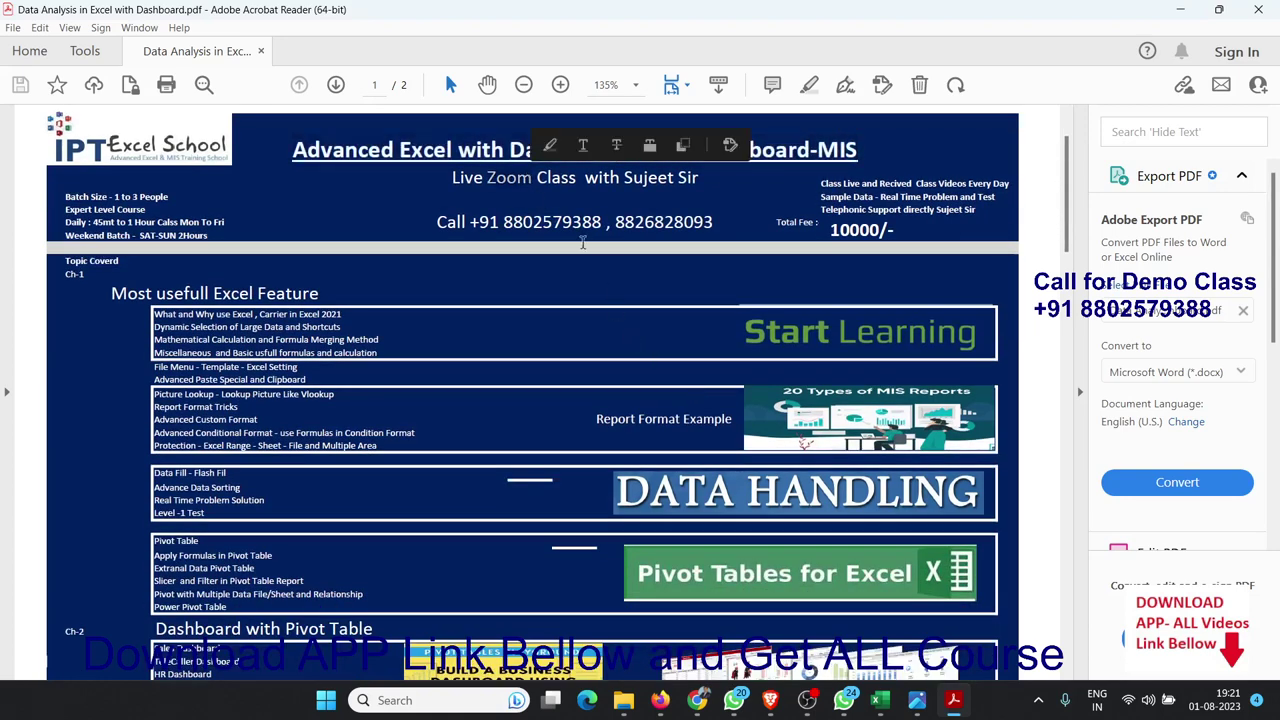
scroll(601, 268, down, 2)
scroll(601, 268, down, 3)
scroll(601, 268, down, 5)
scroll(601, 268, down, 3)
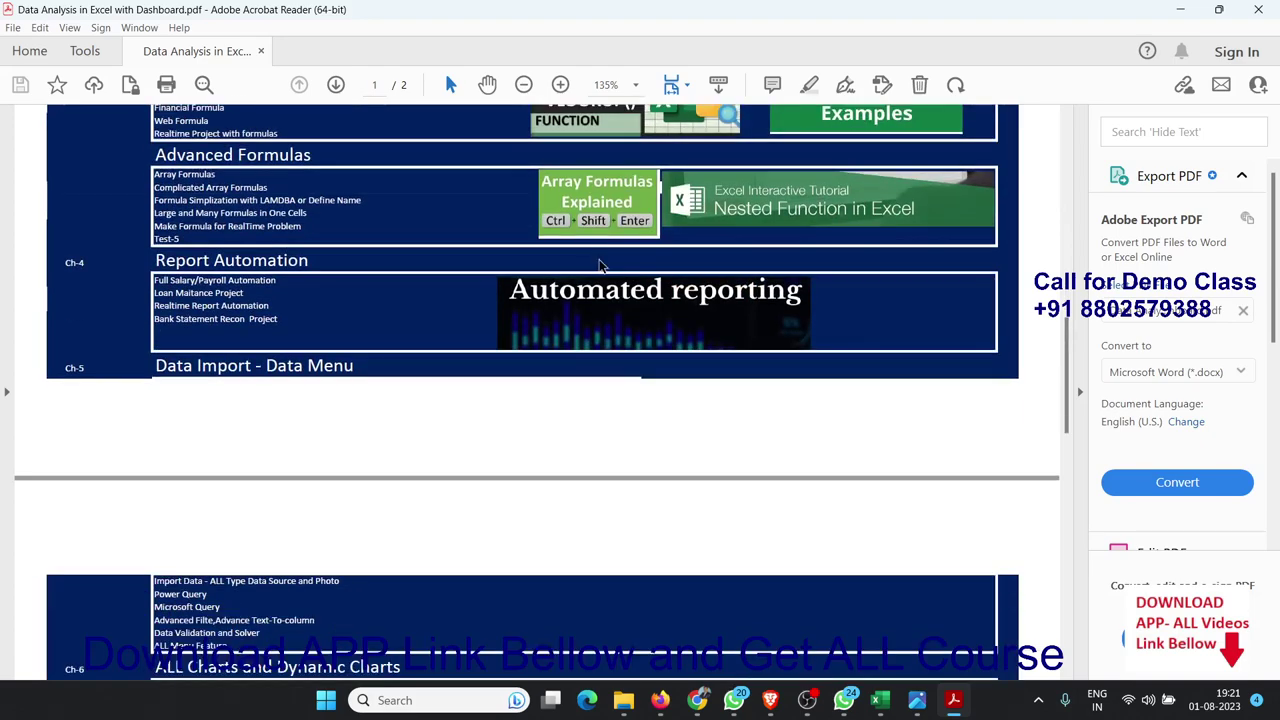
scroll(601, 268, up, 5)
scroll(603, 265, up, 3)
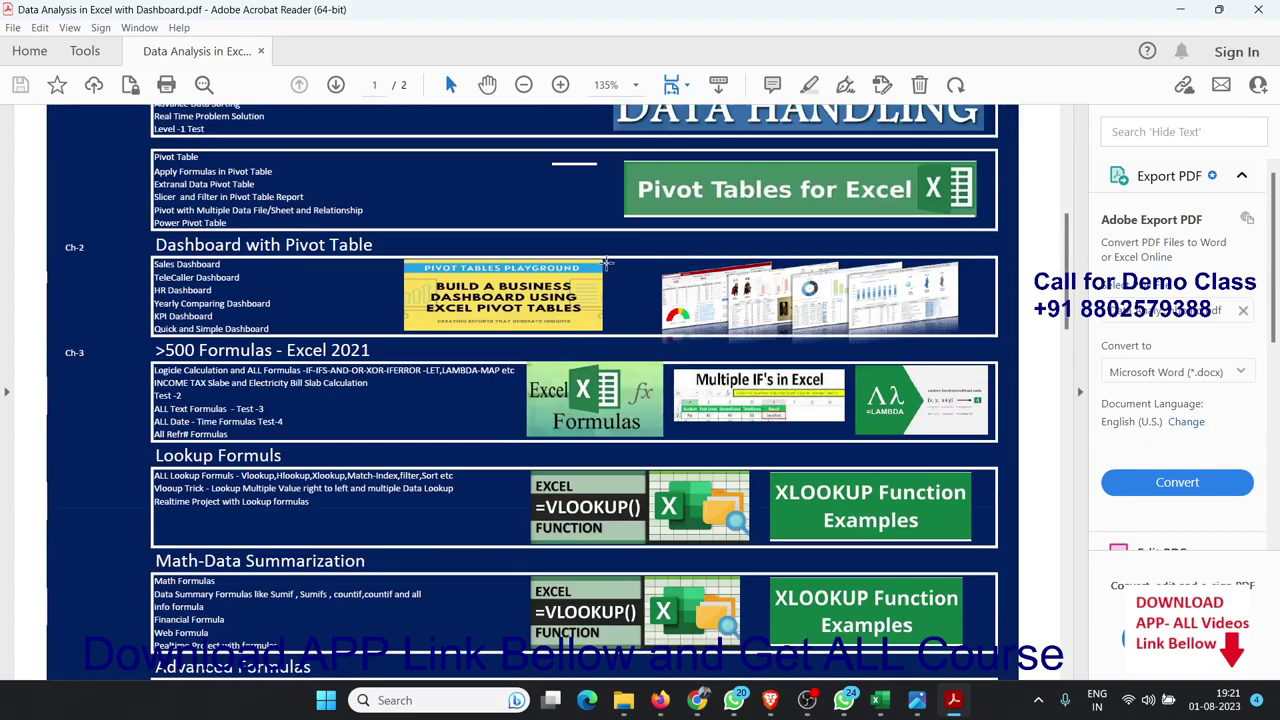
scroll(600, 268, up, 7)
scroll(576, 283, up, 4)
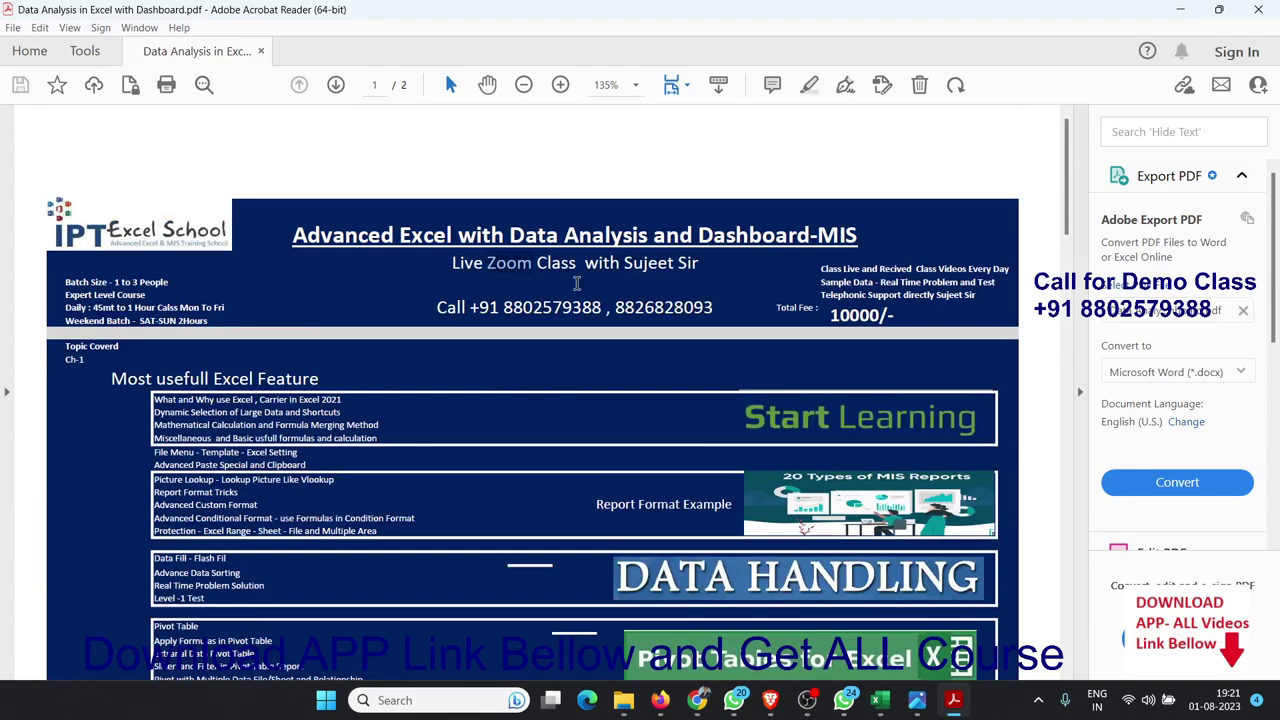
Step: Scroll to the brochure's second page, then bring up the 5thAug.jpg poster
scroll(576, 283, down, 3)
scroll(576, 283, down, 3)
scroll(578, 283, down, 4)
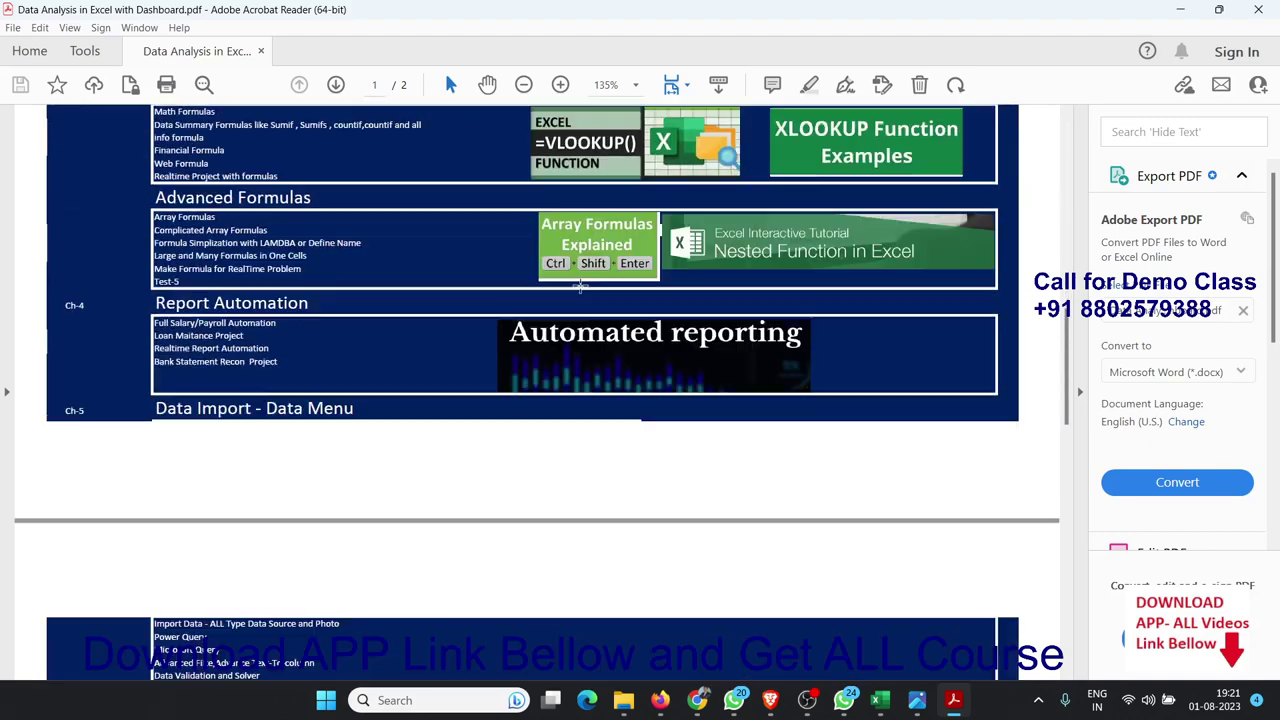
scroll(580, 284, down, 1)
scroll(580, 284, down, 4)
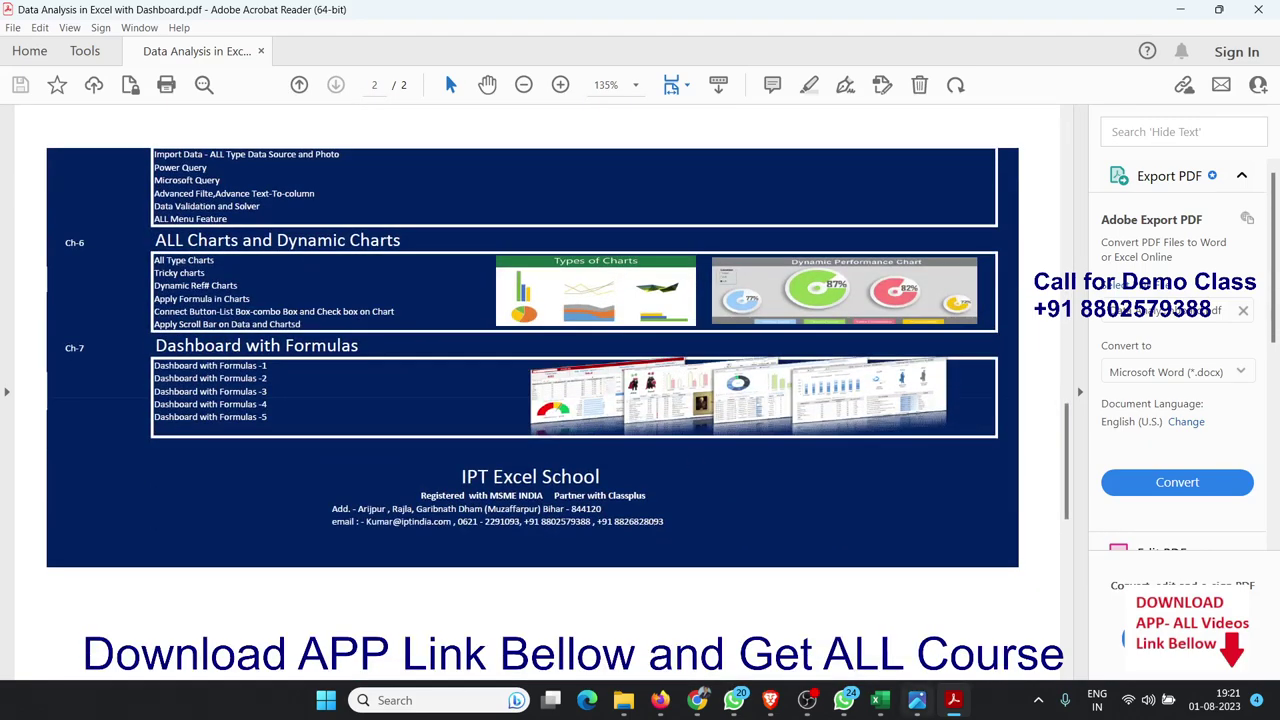
click(917, 700)
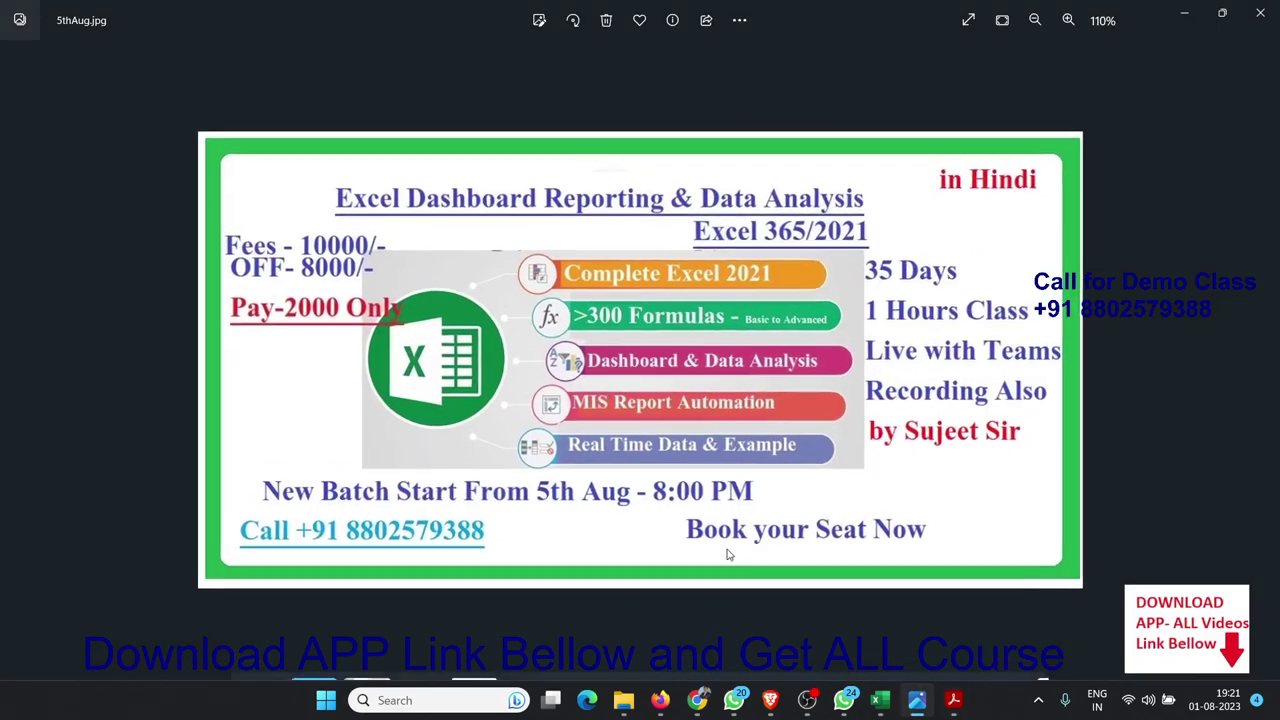
scroll(728, 555, up, 2)
scroll(728, 555, up, 1)
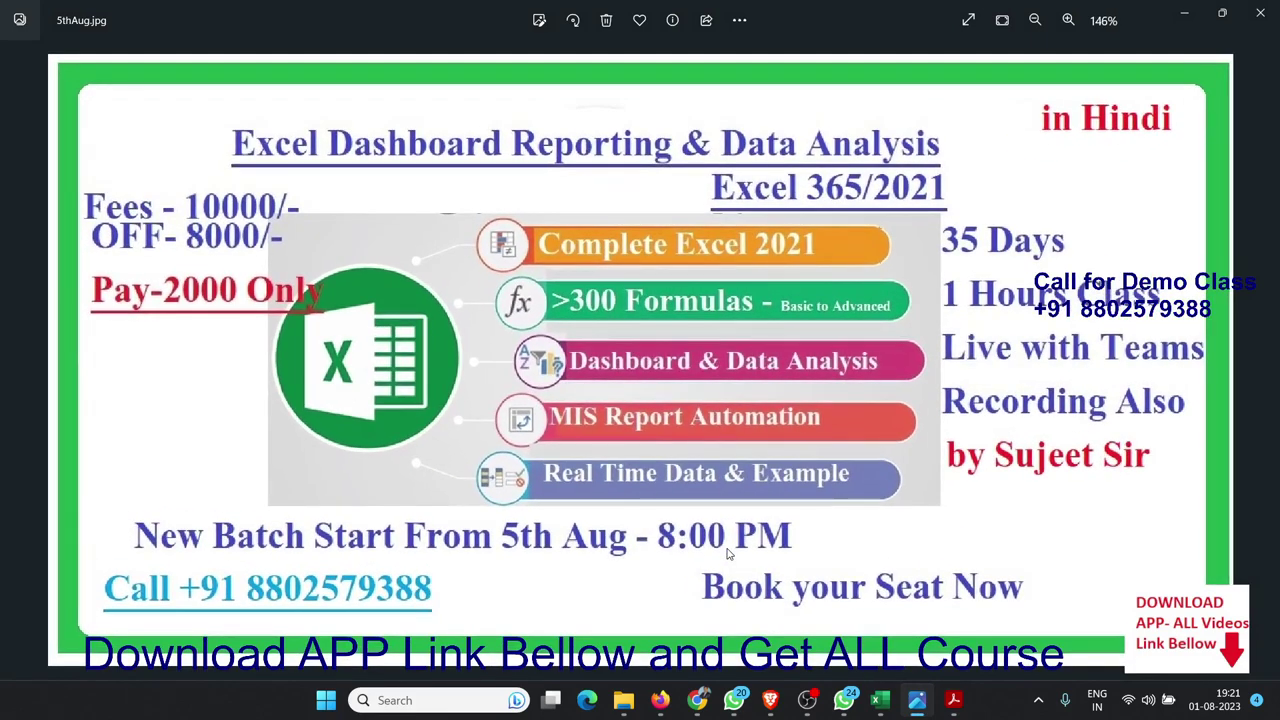